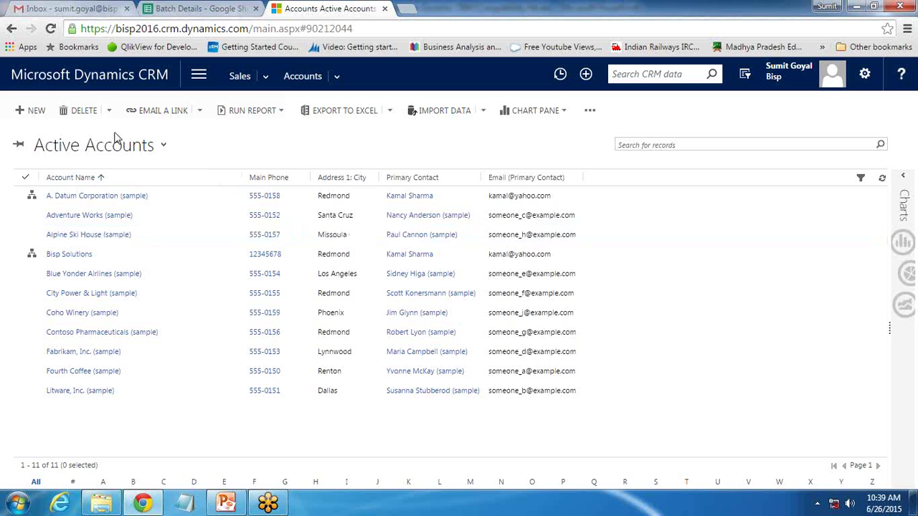
Go to Sales > Contacts and open Advanced Find in its own window.
left_click(200, 76)
left_click(71, 133)
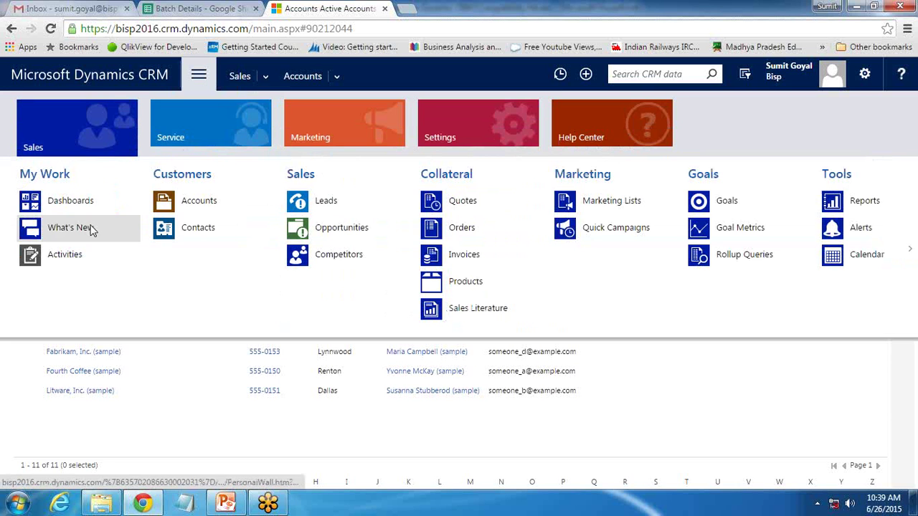
left_click(199, 228)
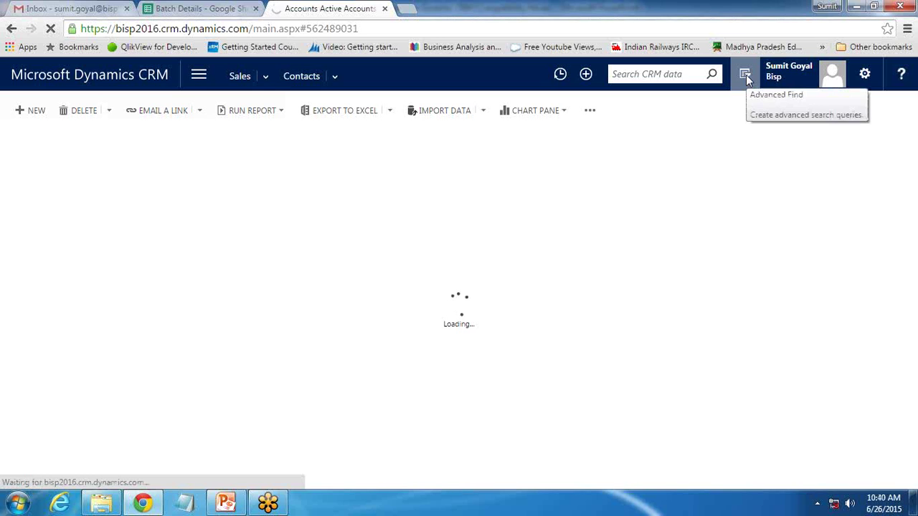
left_click(746, 74)
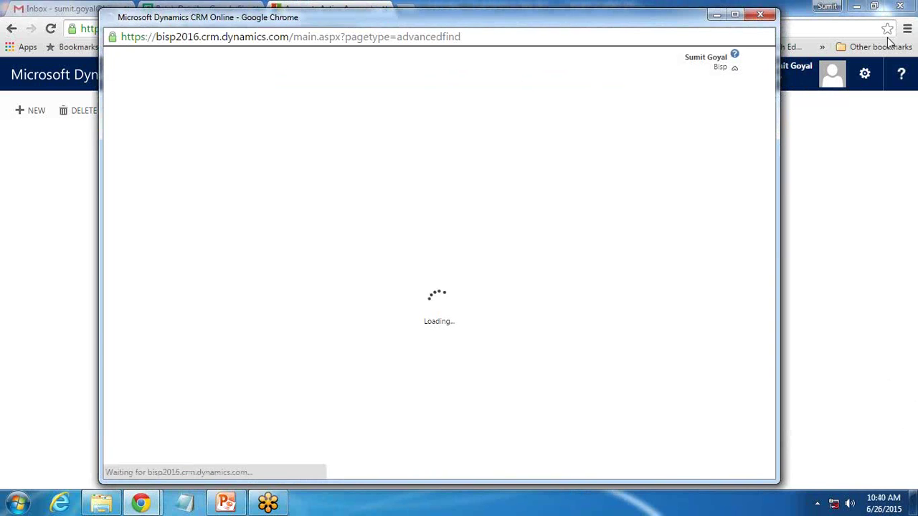
left_click_drag(438, 18, 427, 18)
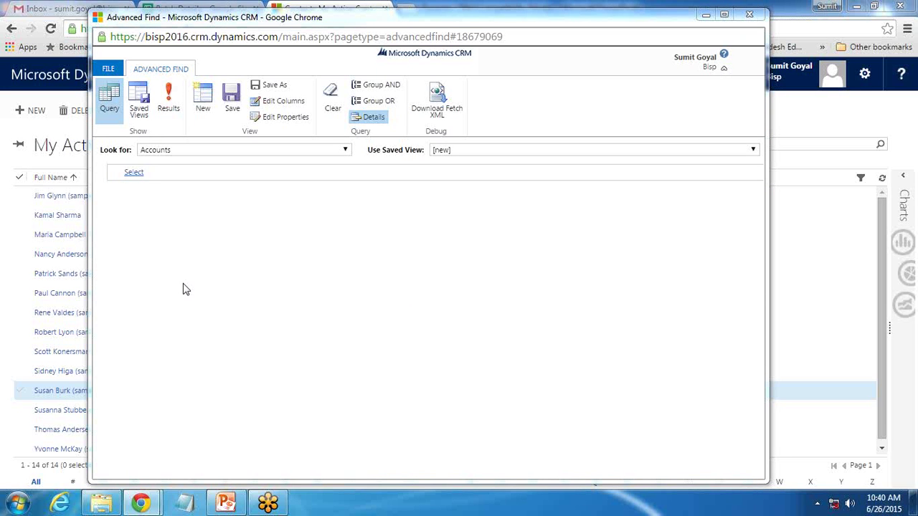
Search Contacts where Status equals Active and show the 14 results.
left_click(175, 153)
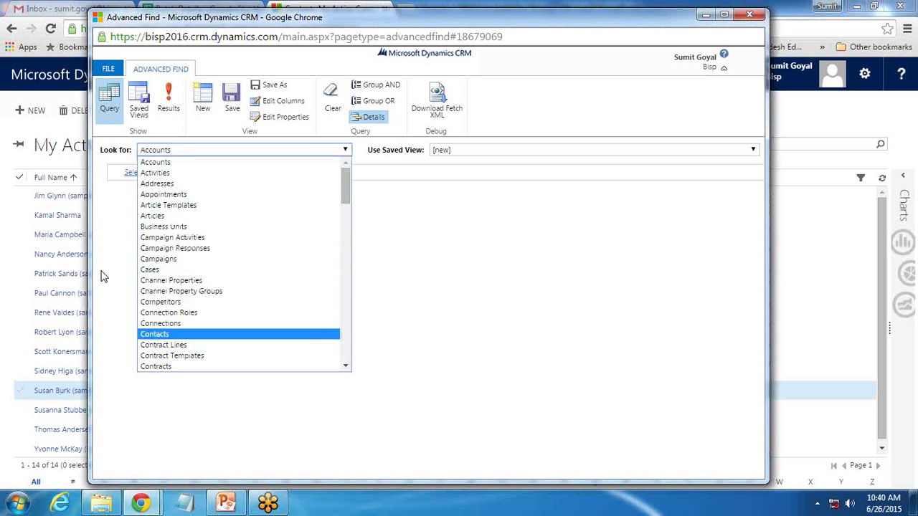
key("Return")
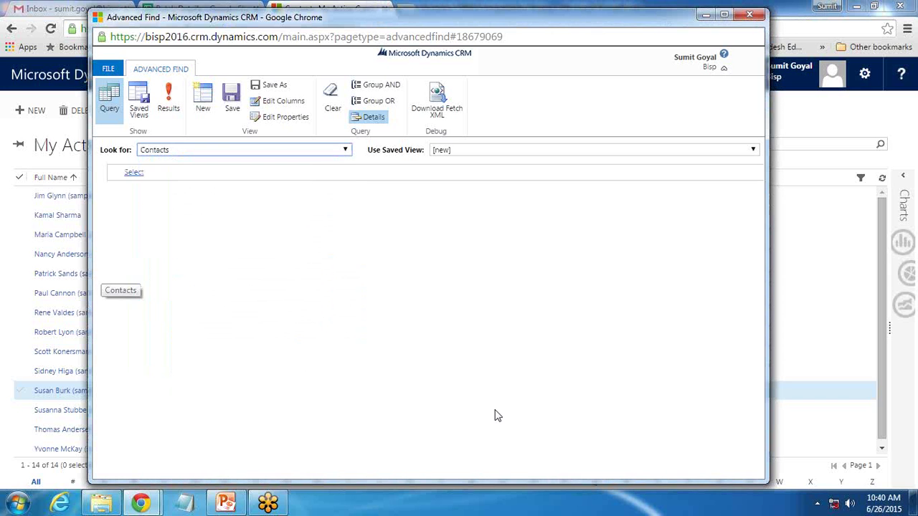
left_click(141, 177)
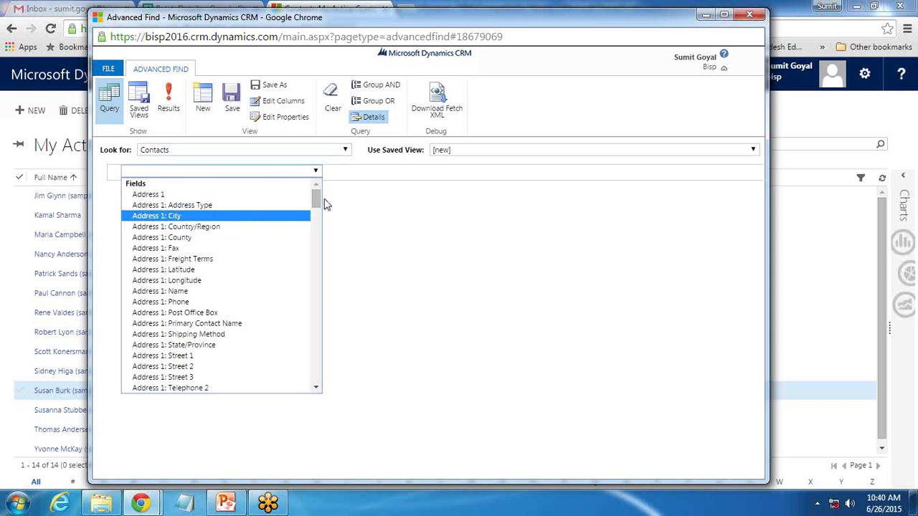
left_click_drag(318, 203, 316, 318)
left_click(212, 284)
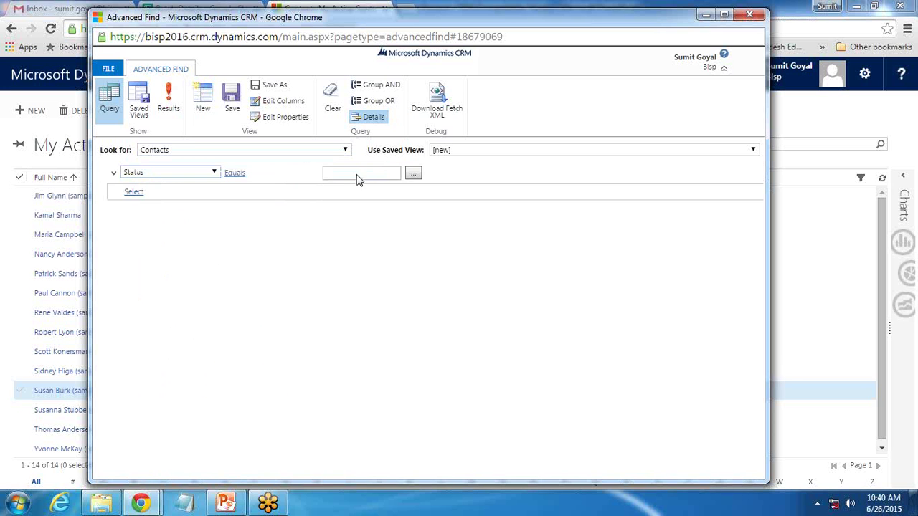
left_click(416, 179)
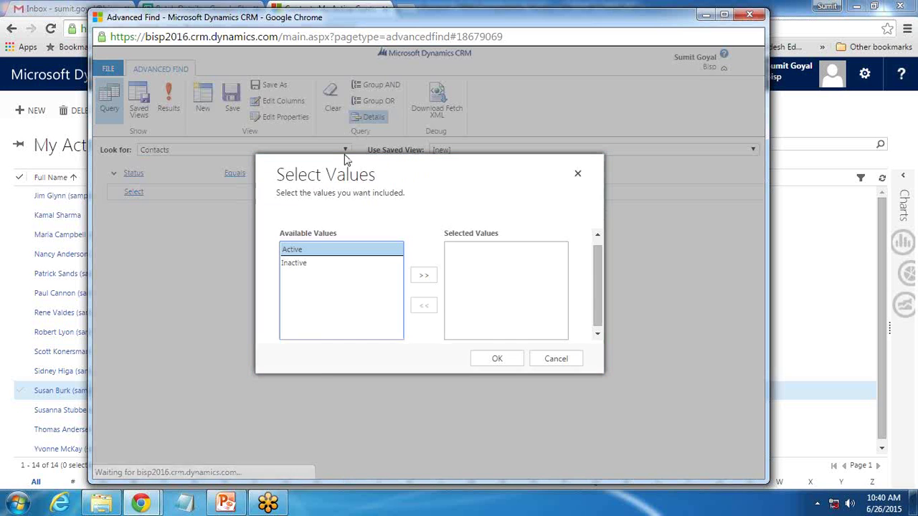
left_click(416, 276)
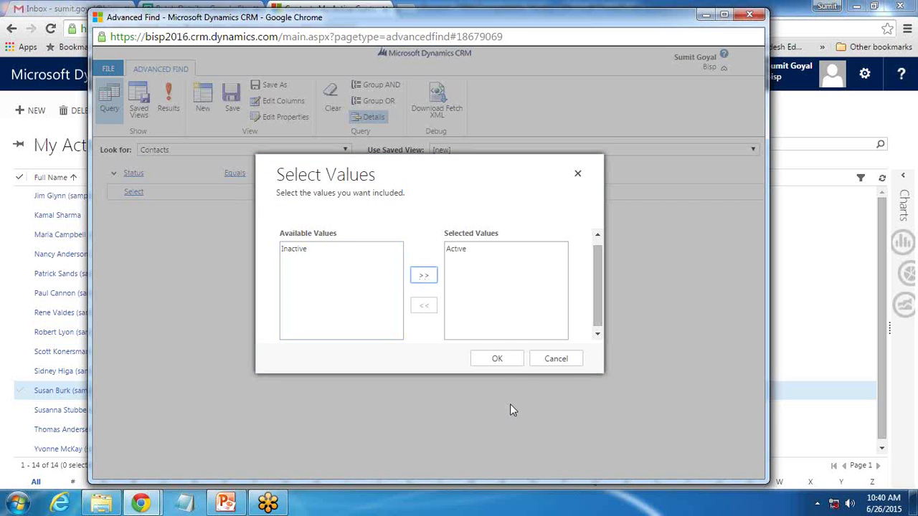
left_click(510, 363)
left_click(170, 100)
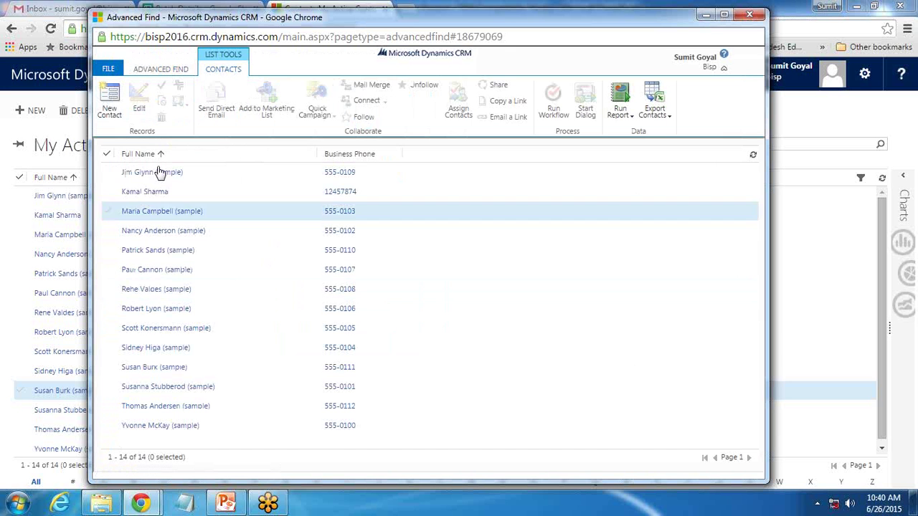
Select all 14 contacts and start a Letter mail merge from a blank document.
left_click(107, 153)
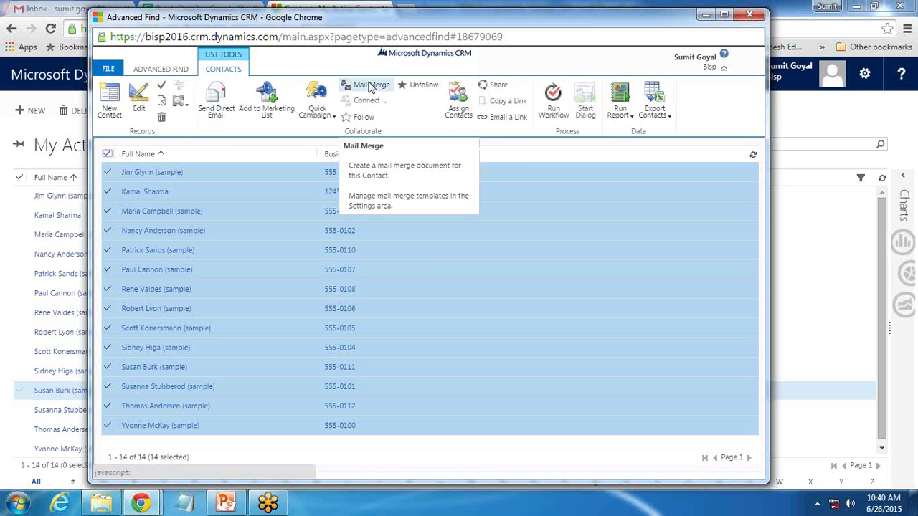
left_click(371, 85)
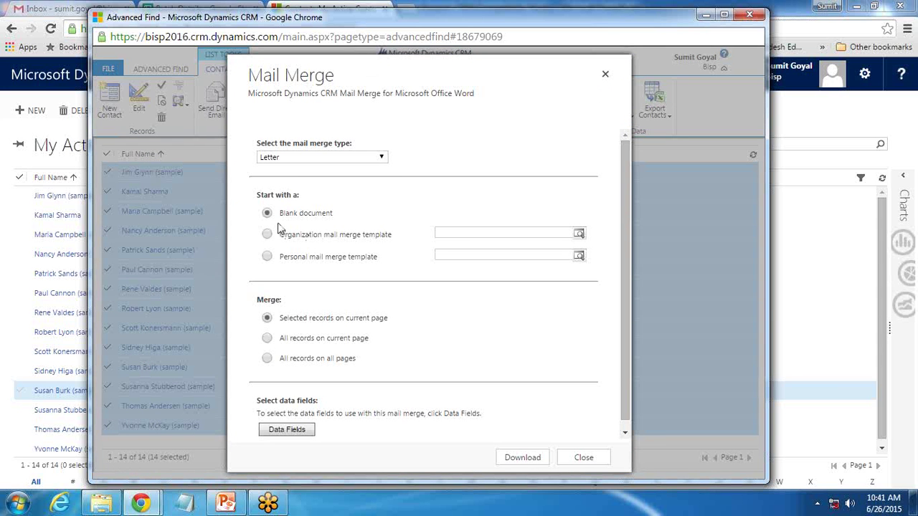
left_click(308, 158)
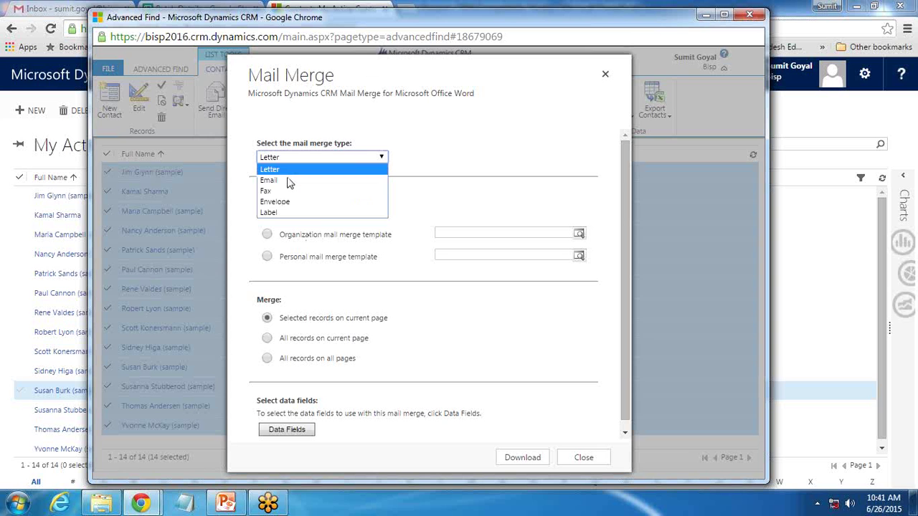
left_click(281, 174)
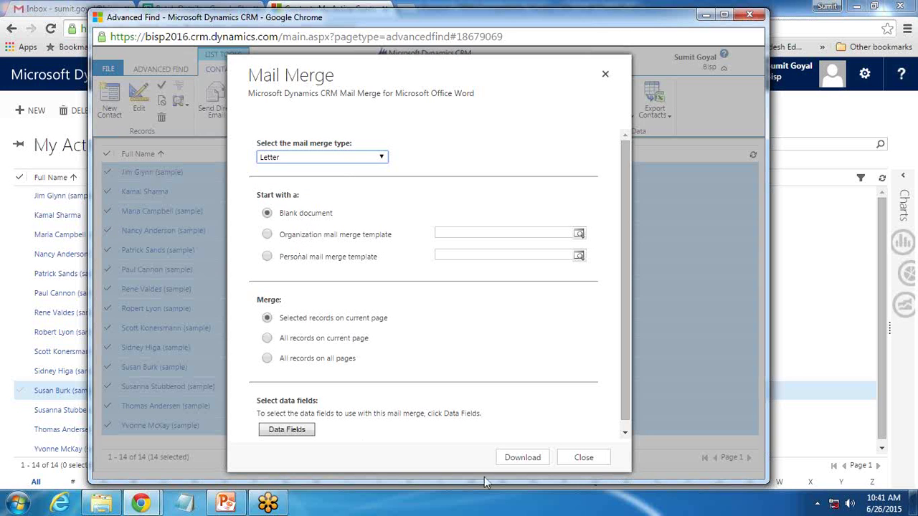
Save Mail_Merge_40455.doc to the Desktop and open it in Word.
left_click(522, 459)
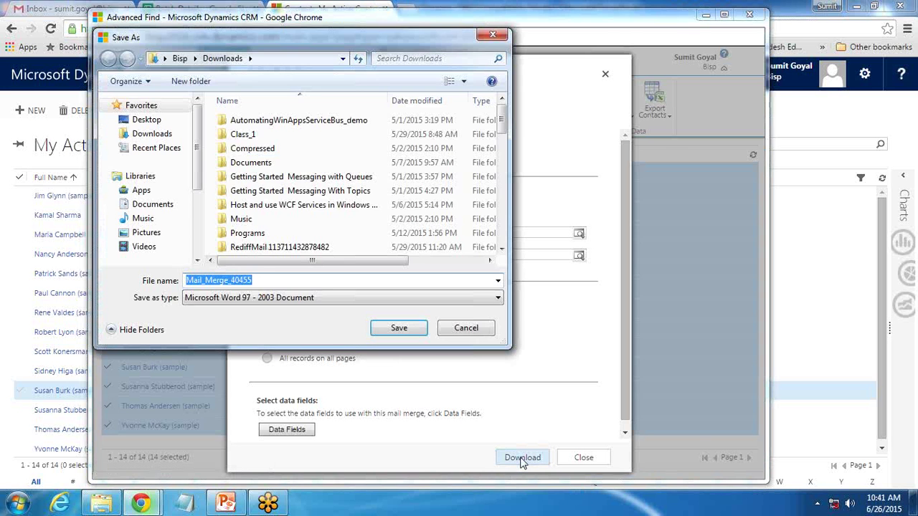
left_click(142, 122)
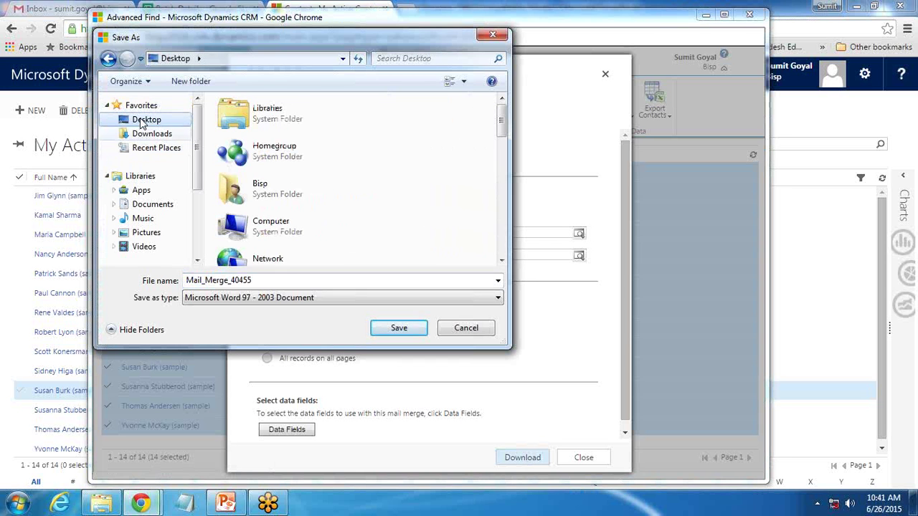
left_click(399, 329)
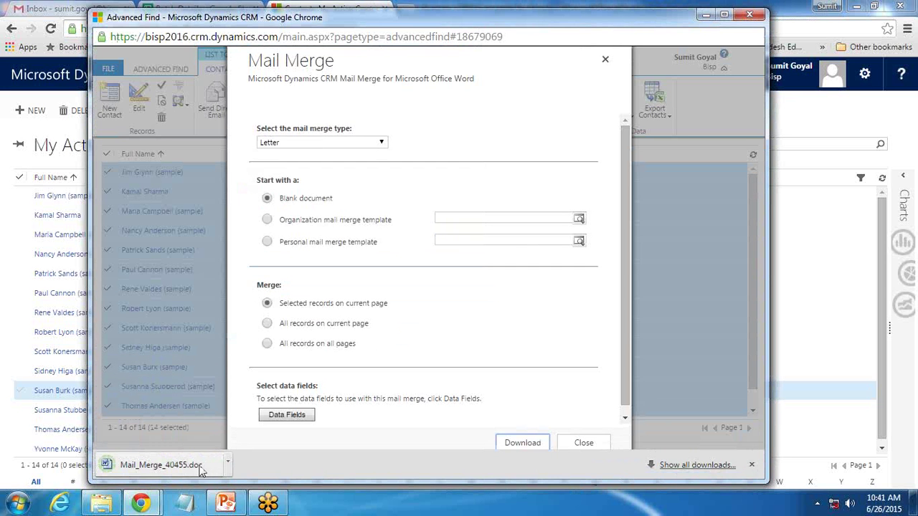
left_click(154, 466)
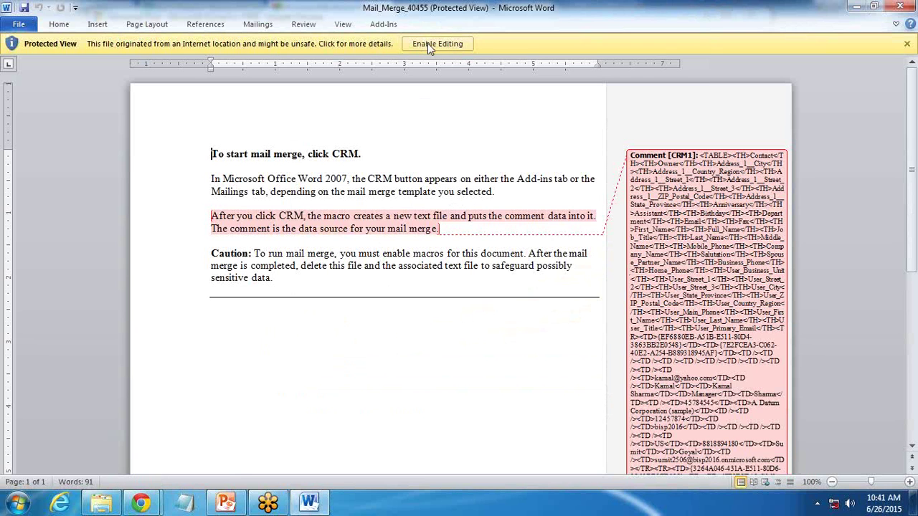
Enable editing and macros in Mail_Merge_40455, then run the CRM macro from Add-Ins.
left_click(427, 43)
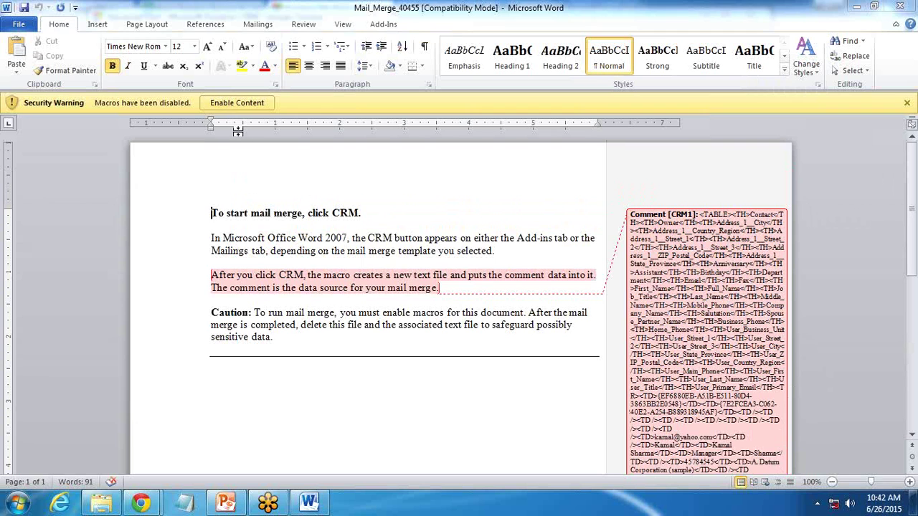
left_click(246, 92)
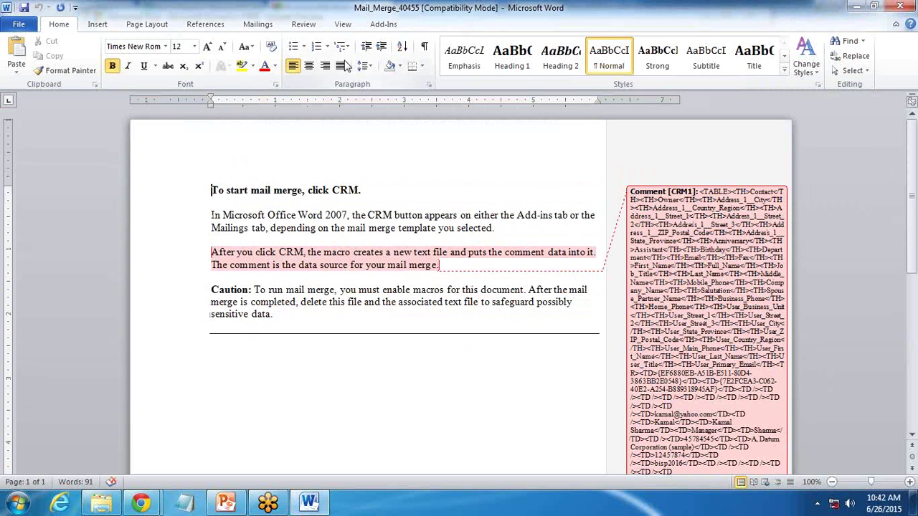
left_click(257, 25)
left_click(303, 26)
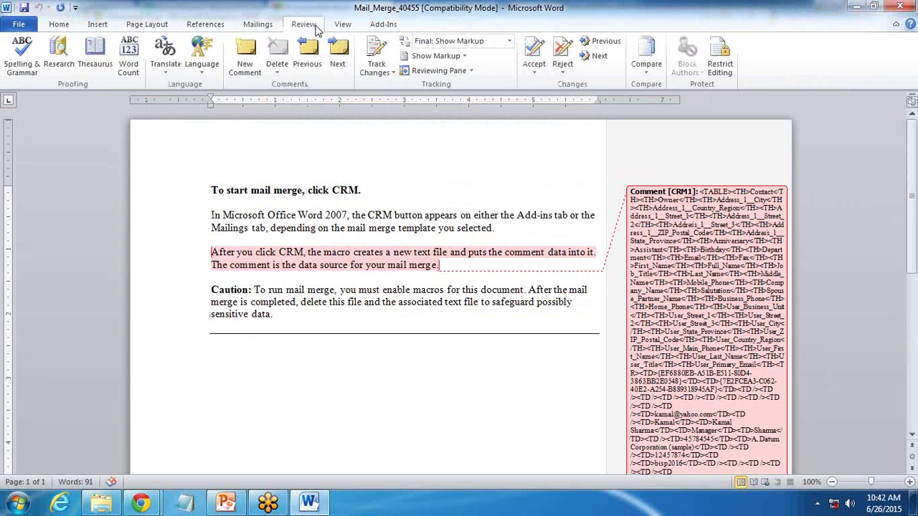
left_click(343, 26)
left_click(383, 24)
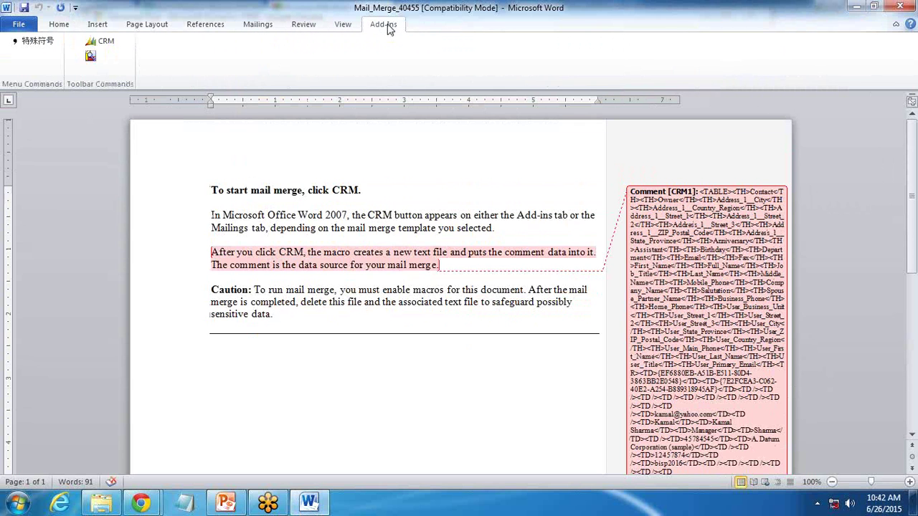
left_click(110, 43)
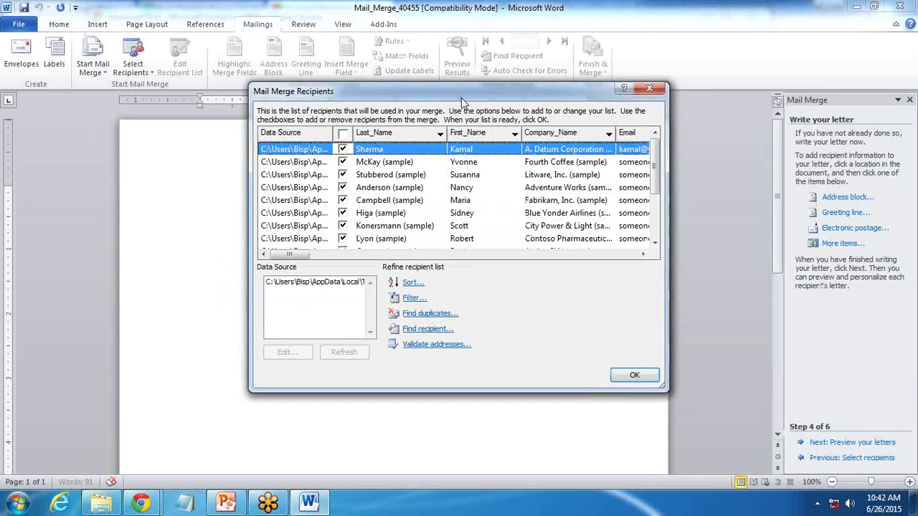
Uncheck every contact in Mail Merge Recipients and close the list with OK.
left_click_drag(462, 91, 397, 105)
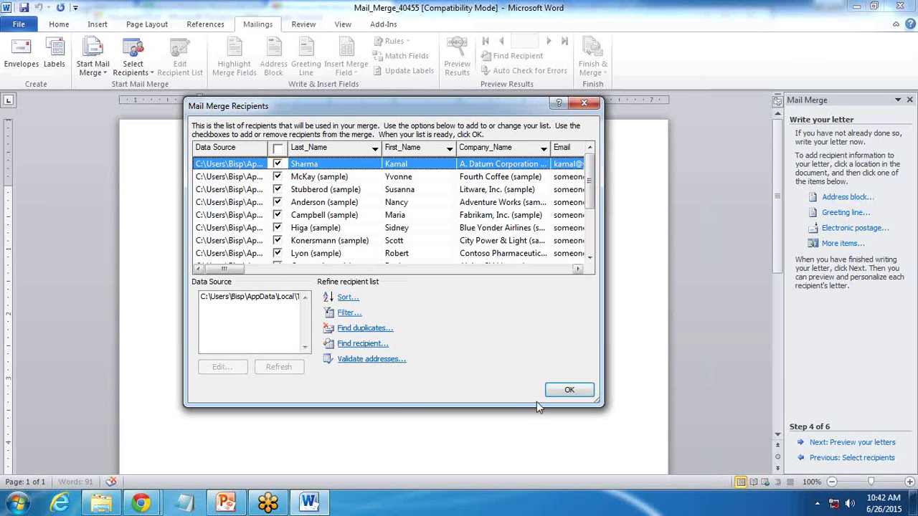
left_click(277, 149)
left_click(571, 389)
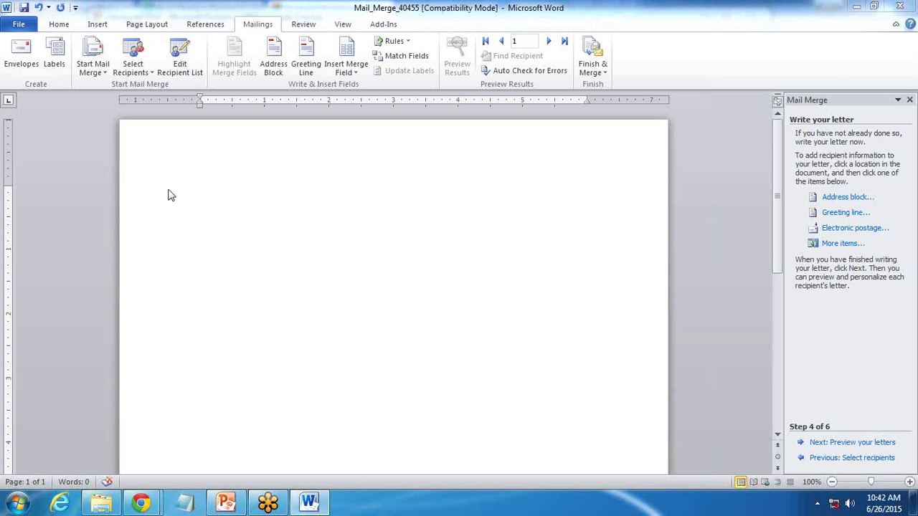
Insert an address block and a greeting line with default settings.
left_click(841, 201)
left_click(610, 337)
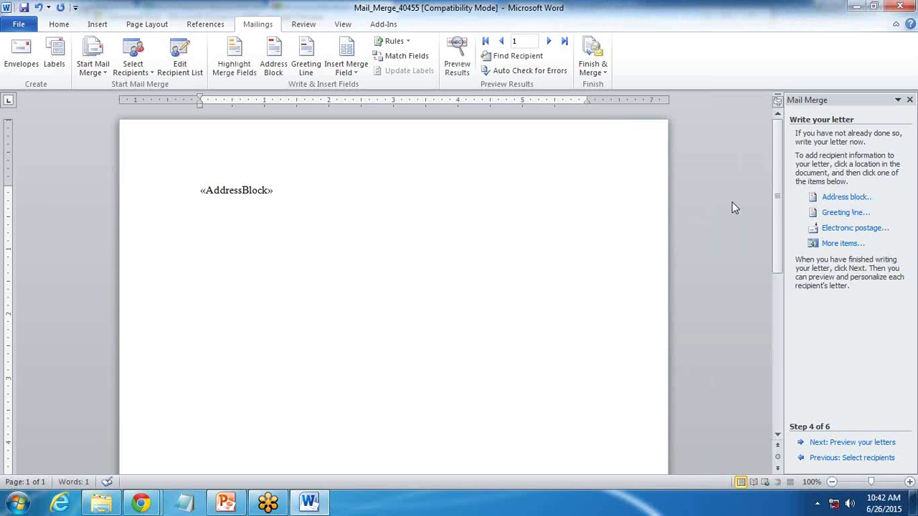
left_click(836, 216)
left_click(513, 332)
Write "Dear «Full_Name»," with a thank-you line saying a representative will contact them soon.
key("Return")
type("Dear")
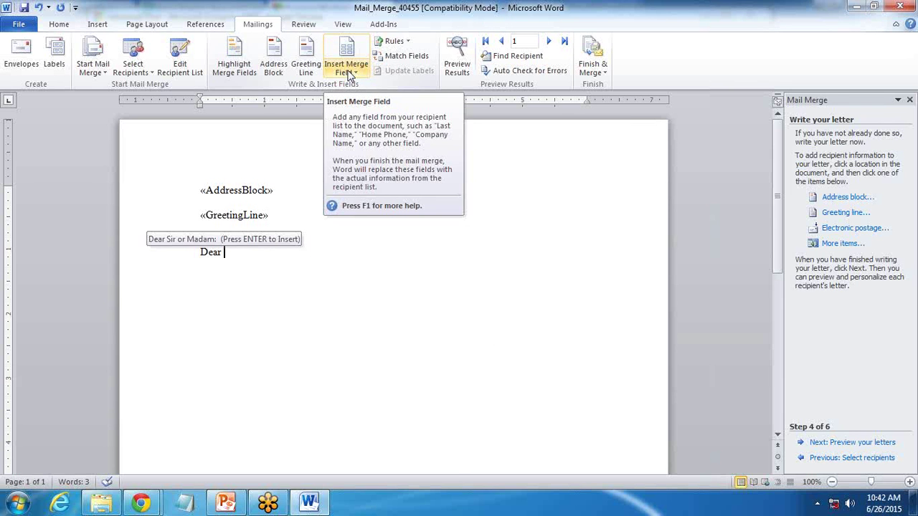
left_click(350, 72)
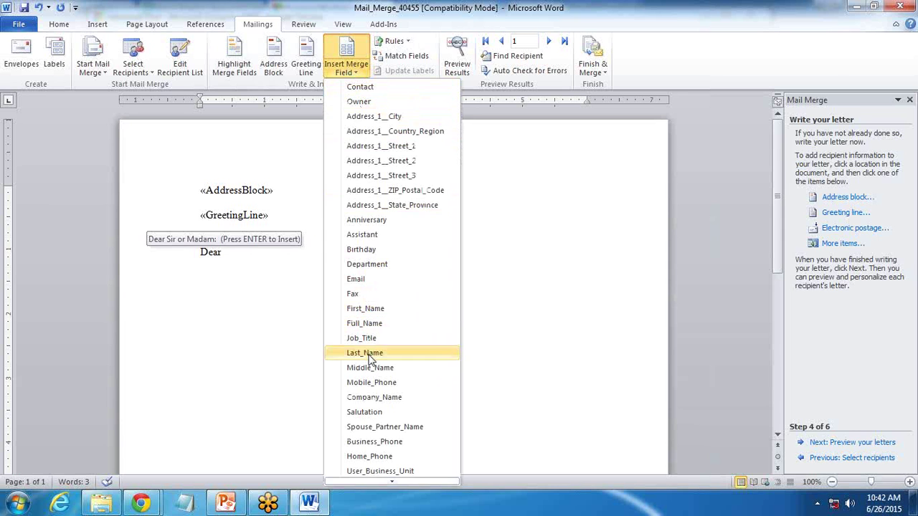
left_click(365, 324)
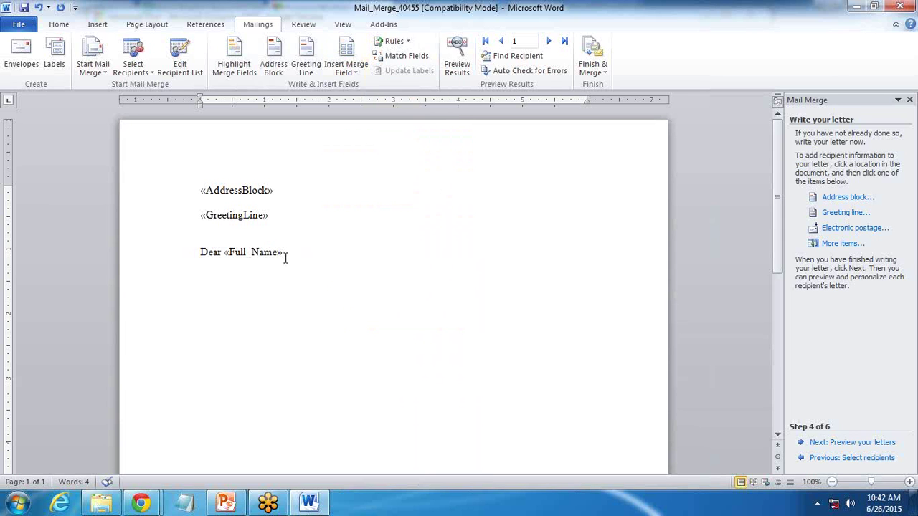
type(", ")
type("Tha")
key("BackSpace")
key("BackSpace")
type("r showing ")
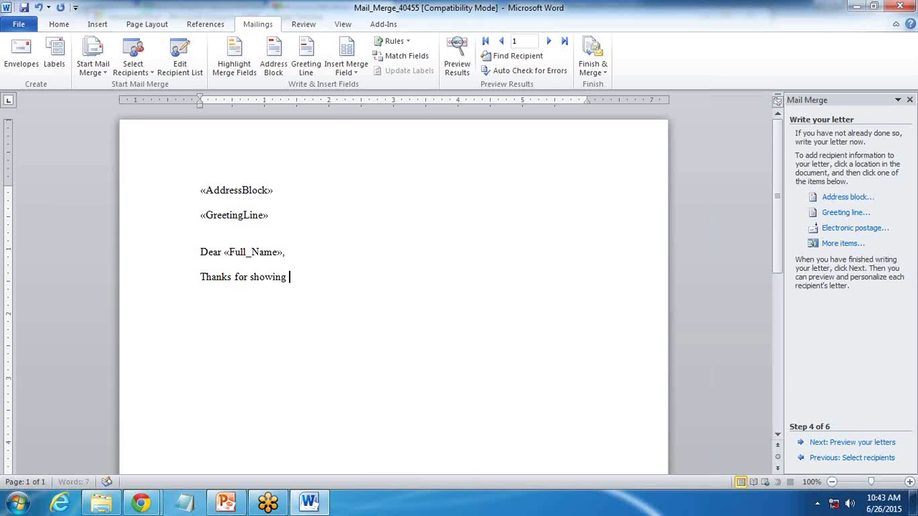
type("intrerest.in our produc")
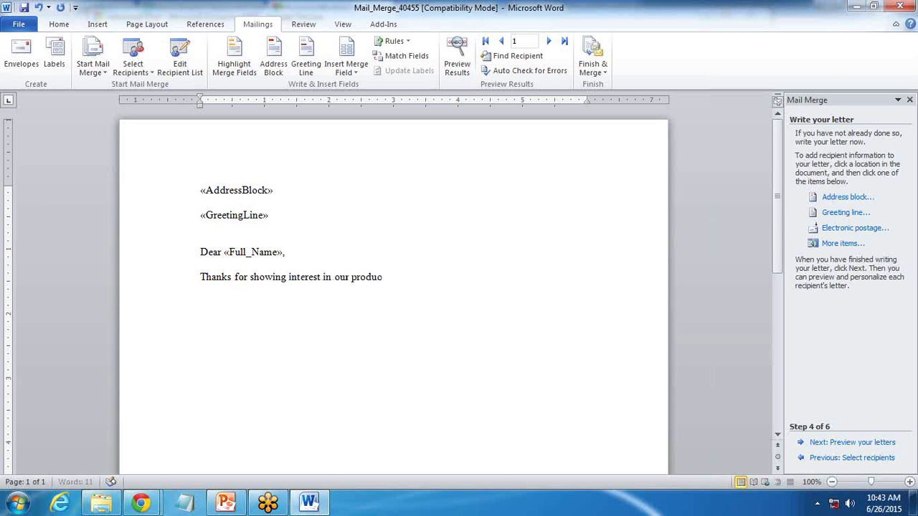
type("t. Our represent")
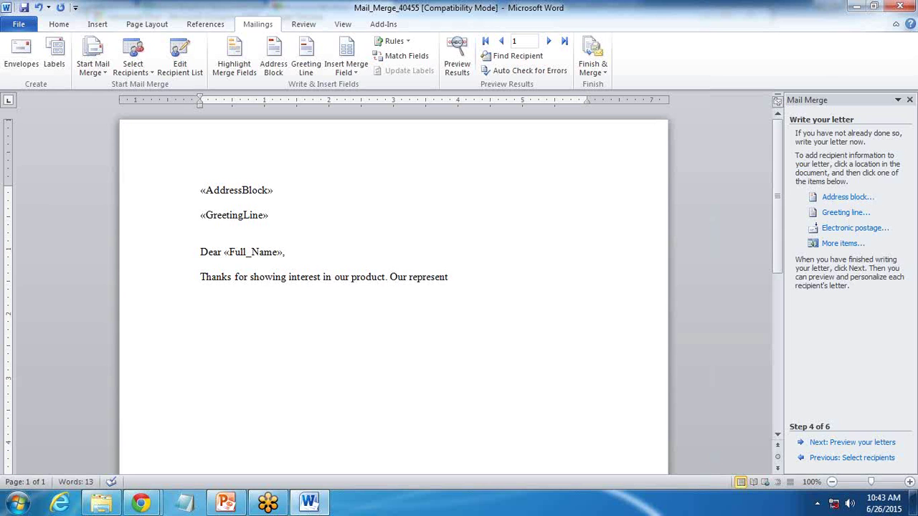
type("ative will contact")
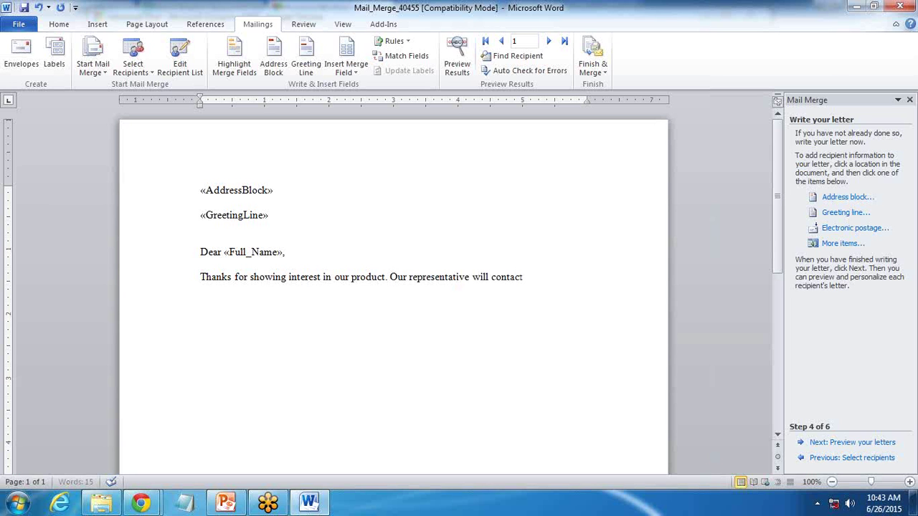
type(" yuou")
type(" soon.")
Sign the letter off with "Regards," and "Team BISP".
key("Return")
key("Return")
type("eg")
key("BackSpace")
key("BackSpace")
type("Regards,")
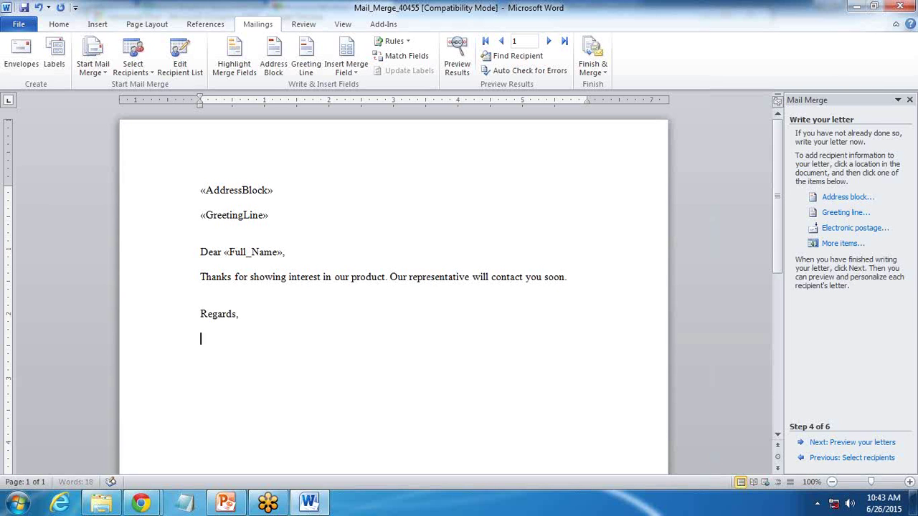
type("aa")
key("BackSpace")
key("BackSpace")
type("Team BISP")
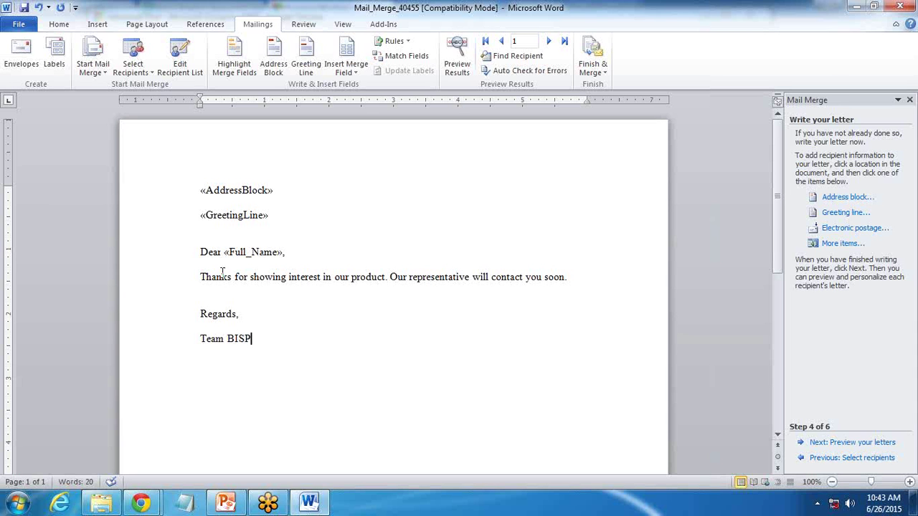
Preview the merged letter, then move the wizard on to Complete the merge.
left_click(852, 443)
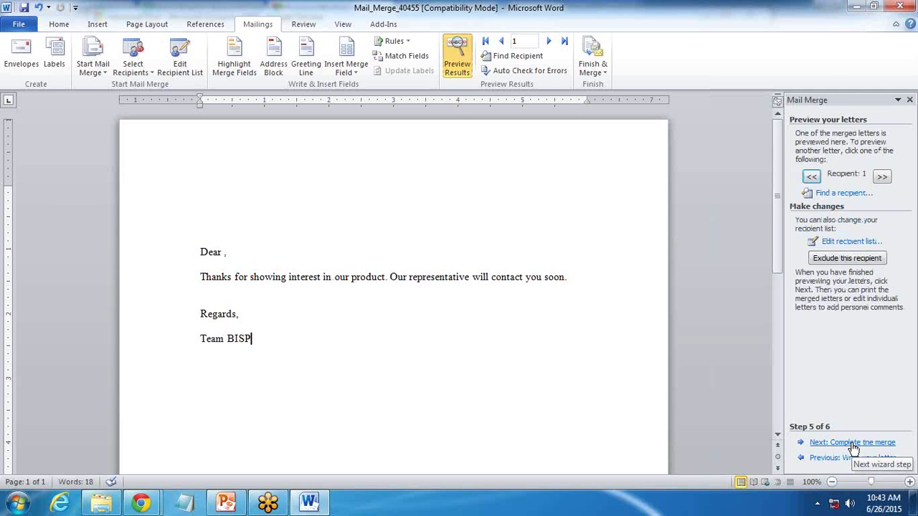
left_click(853, 444)
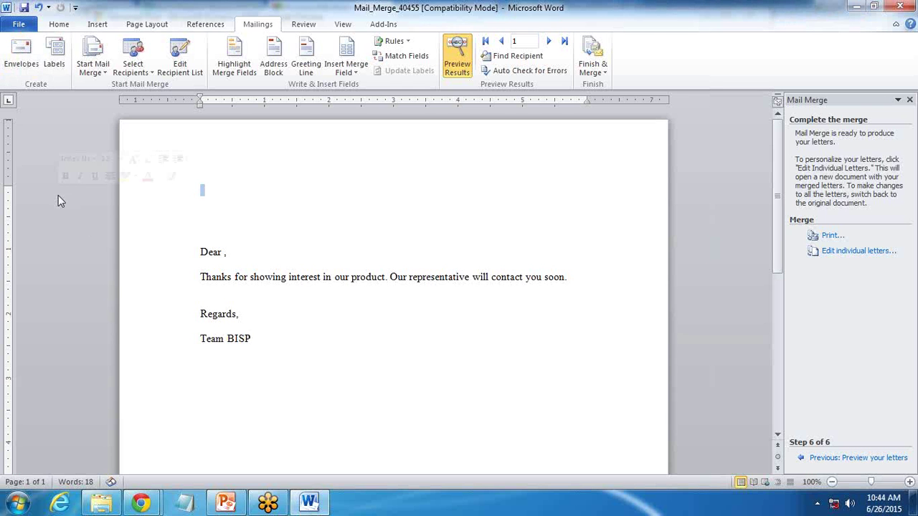
Save As the letter to the Desktop as Mail_Merge_40455.
key("alt+f")
left_click(40, 65)
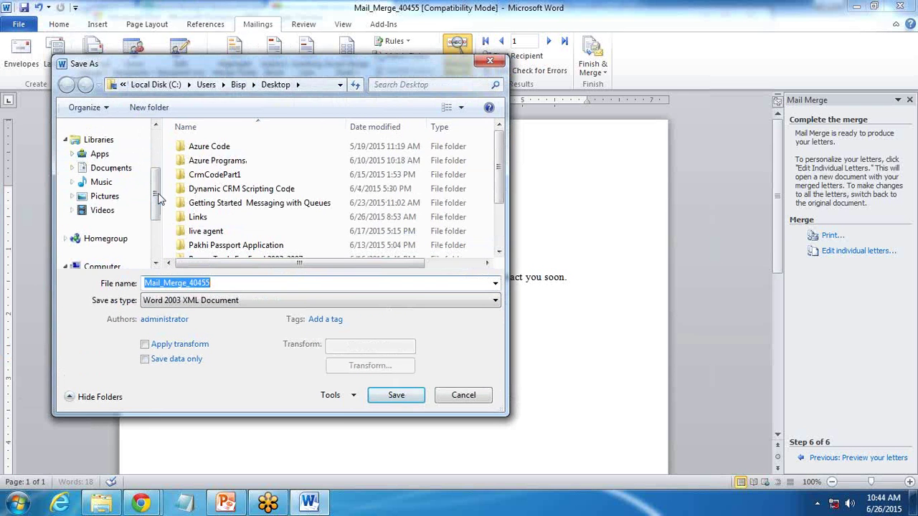
scroll(154, 146, "up", 3)
left_click(104, 176)
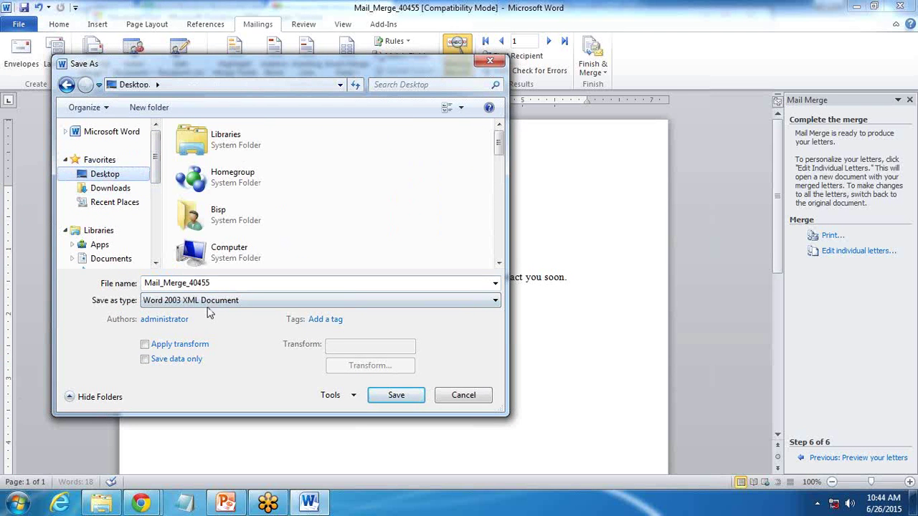
left_click(402, 396)
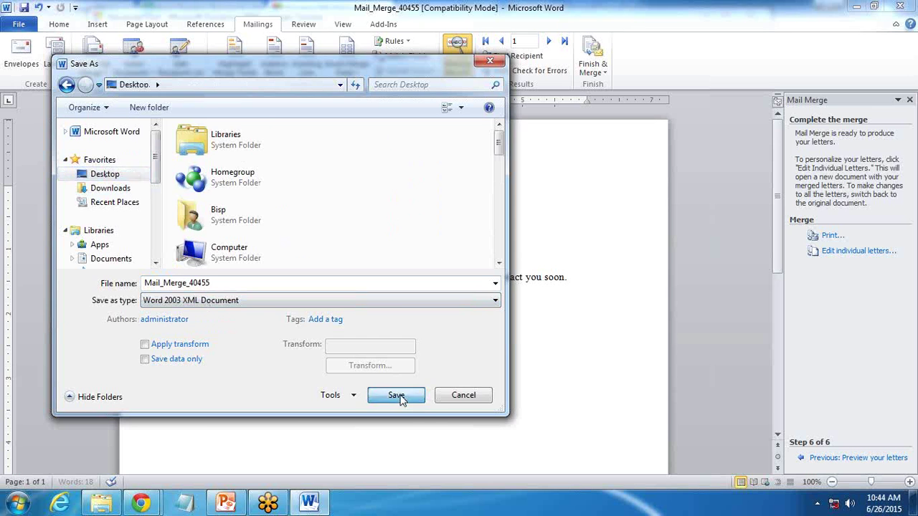
Close Word, the CRM mail merge dialog and Advanced Find, leaving the page.
left_click(902, 8)
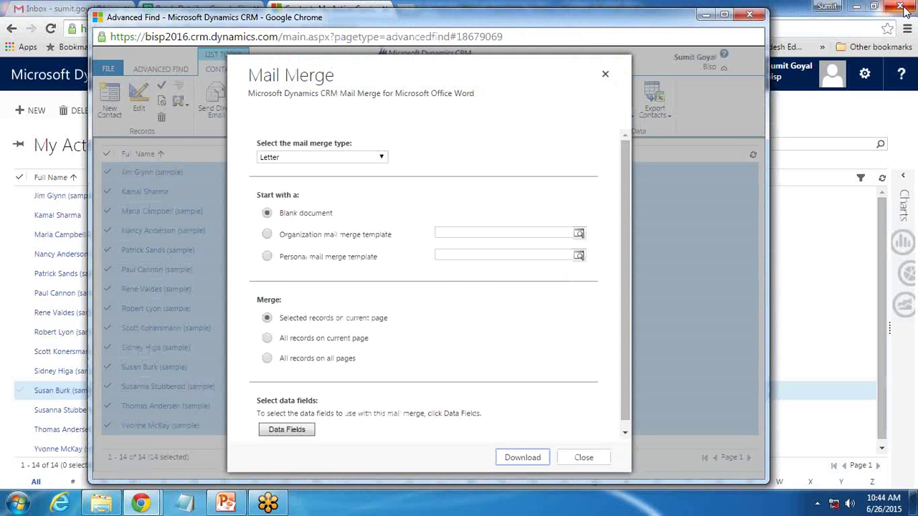
left_click(584, 457)
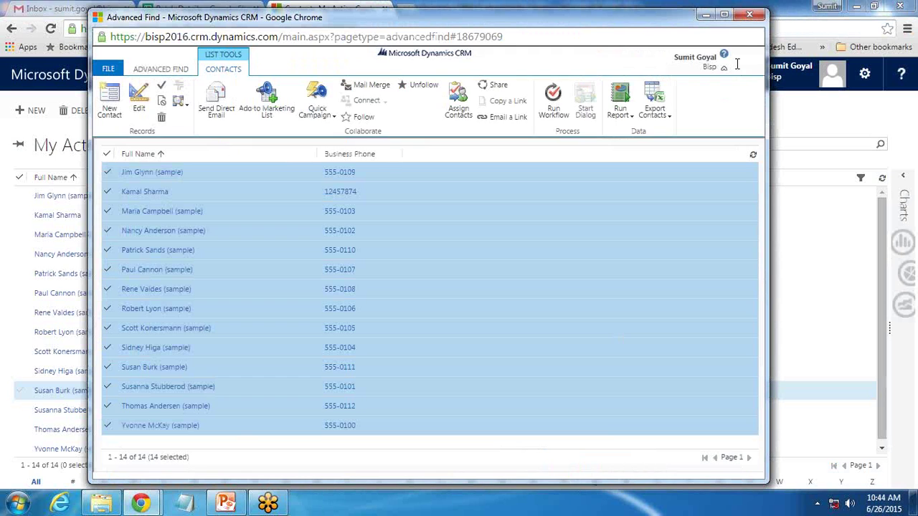
left_click(749, 16)
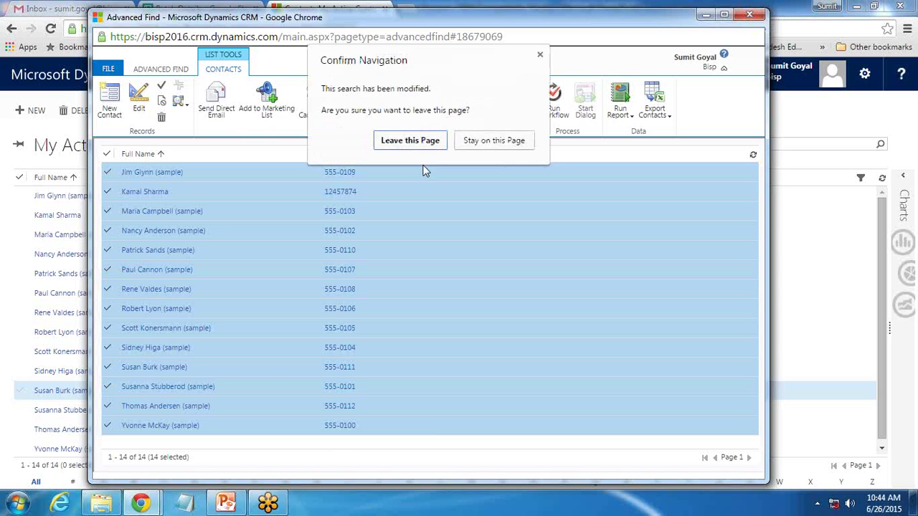
left_click(430, 140)
Navigate to Settings > Templates > Mail Merge Templates.
left_click(199, 76)
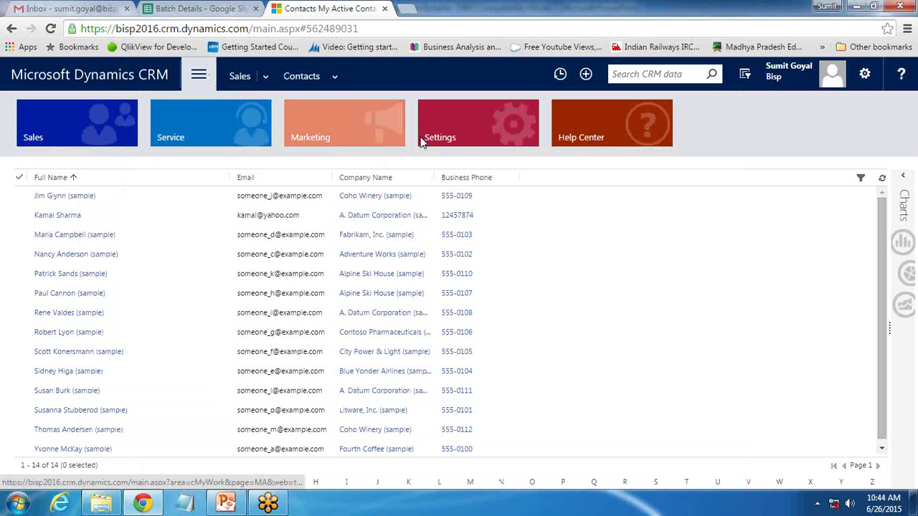
left_click(69, 233)
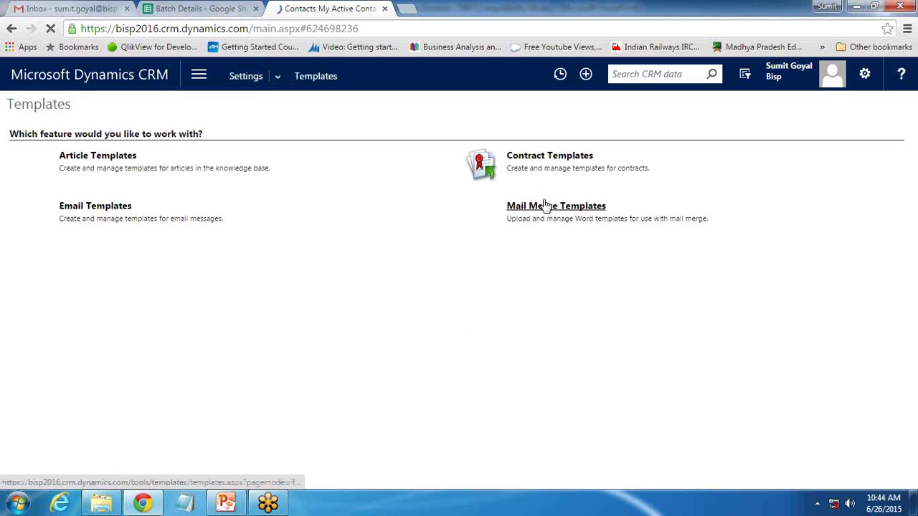
left_click_drag(512, 224, 708, 226)
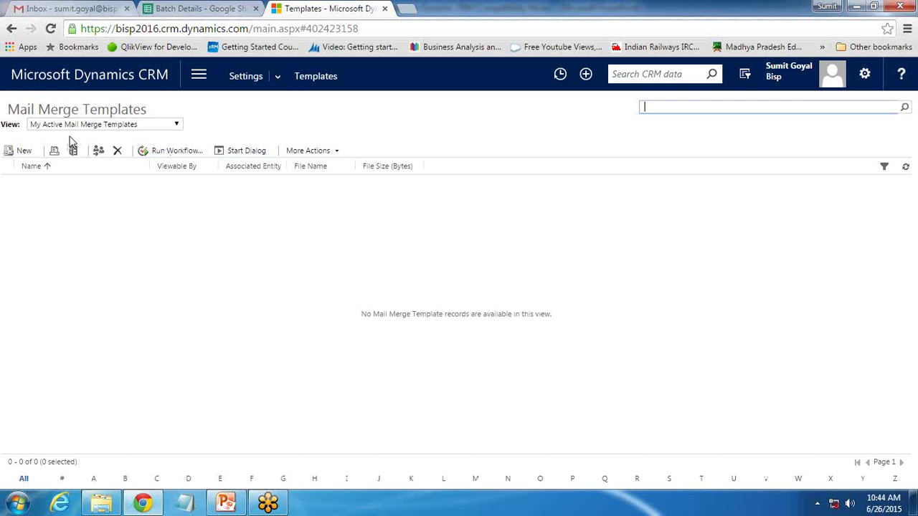
Create a new mail merge template named 'Contact Meeting Letter Template' with Contact as its associated entity.
left_click(21, 151)
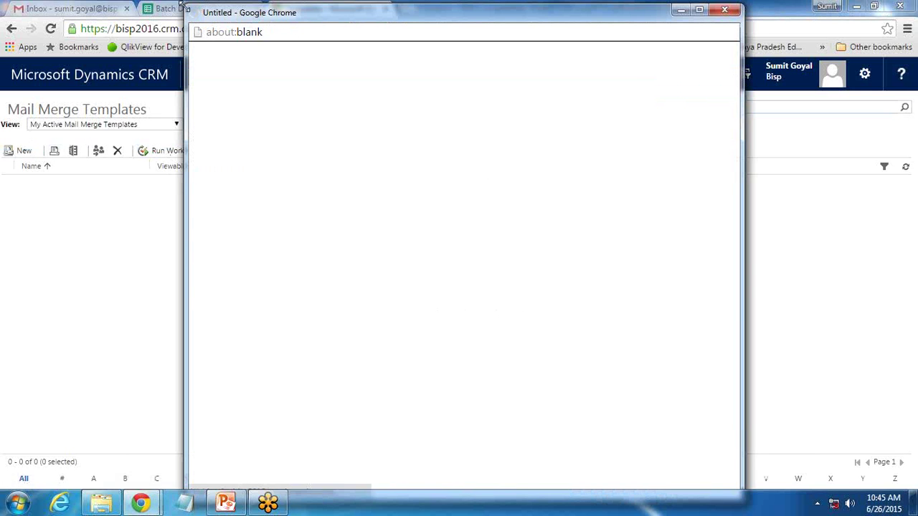
left_click_drag(300, 16, 244, 16)
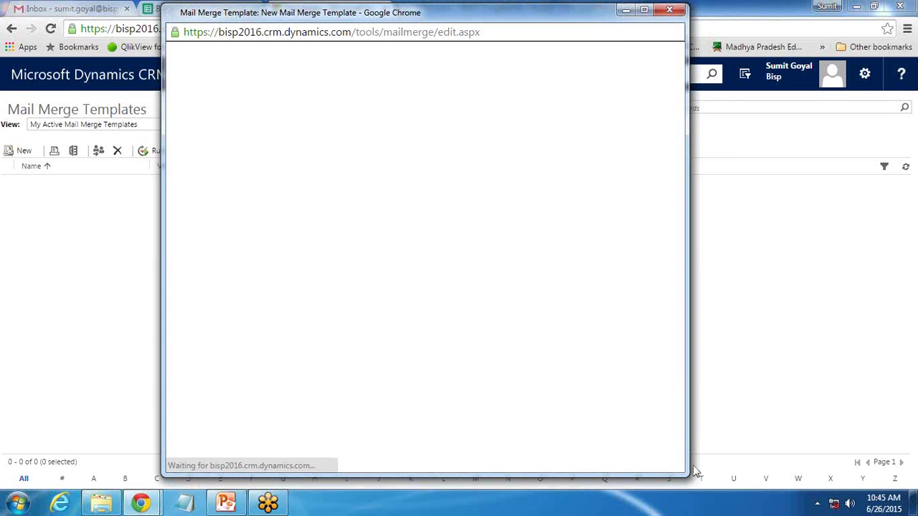
left_click_drag(687, 473, 749, 473)
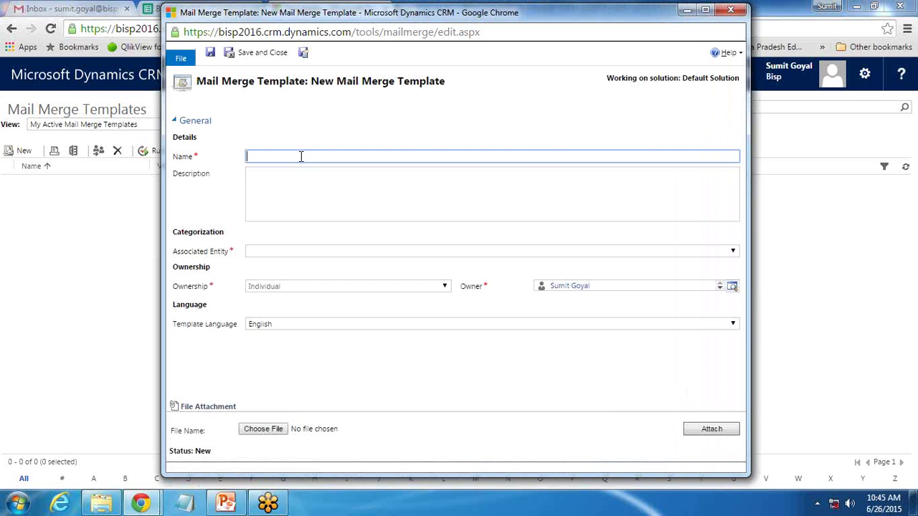
type("Contact Meeting Letter Template")
key("Tab")
left_click(318, 252)
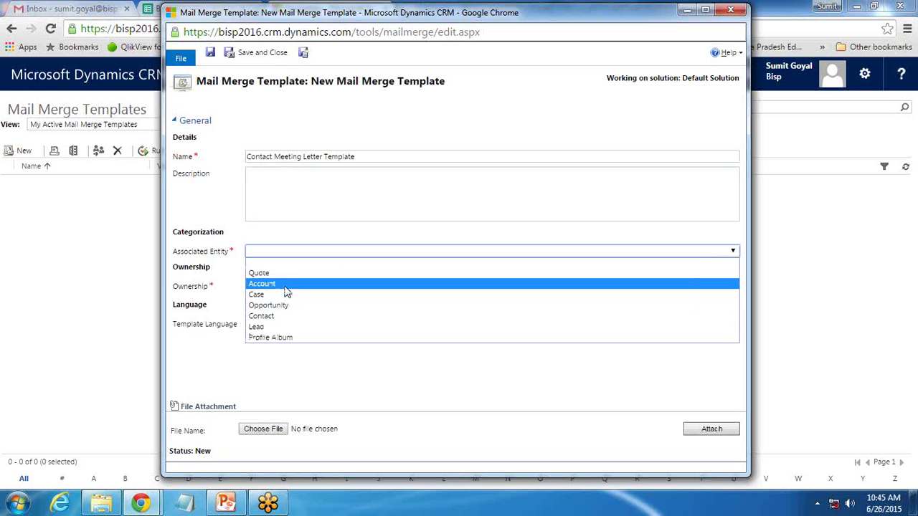
left_click(281, 316)
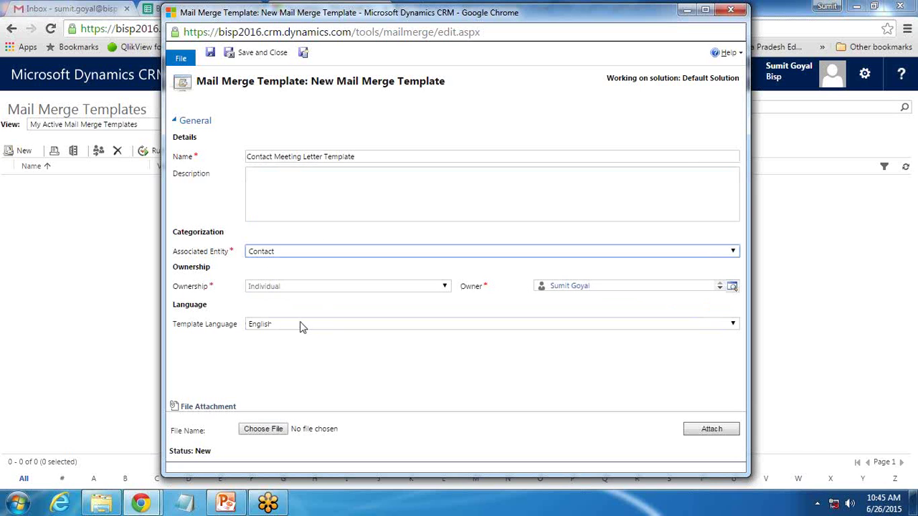
Select Mail_Merge_40455.xml from the Desktop as the template's file.
left_click(263, 428)
left_click(230, 116)
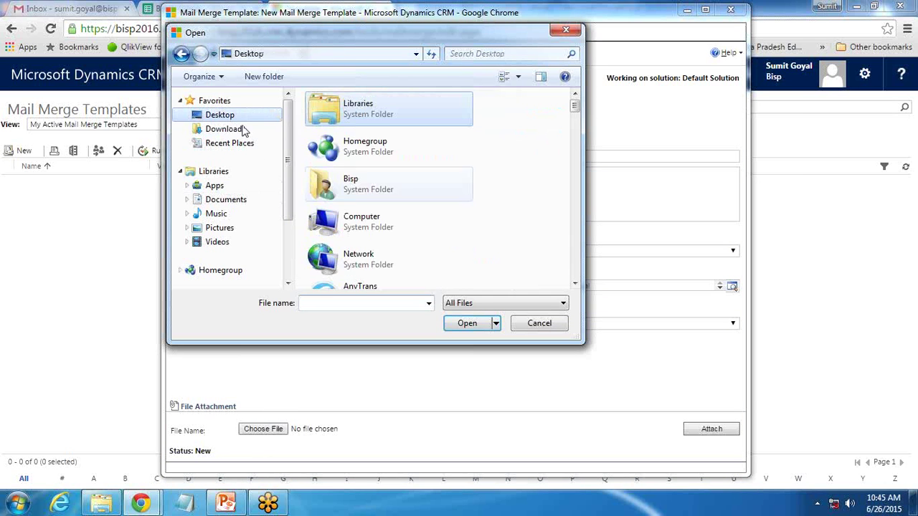
scroll(438, 190, "down", 5)
left_click(914, 505)
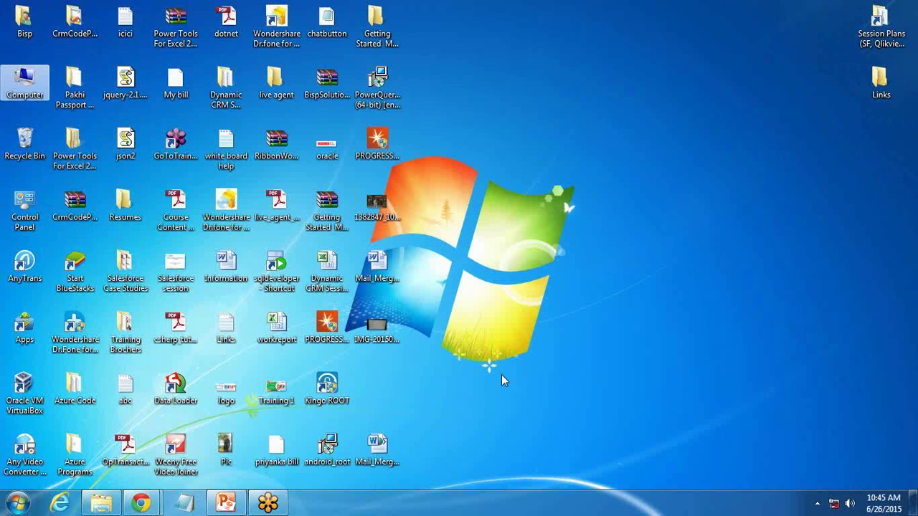
left_click(377, 451)
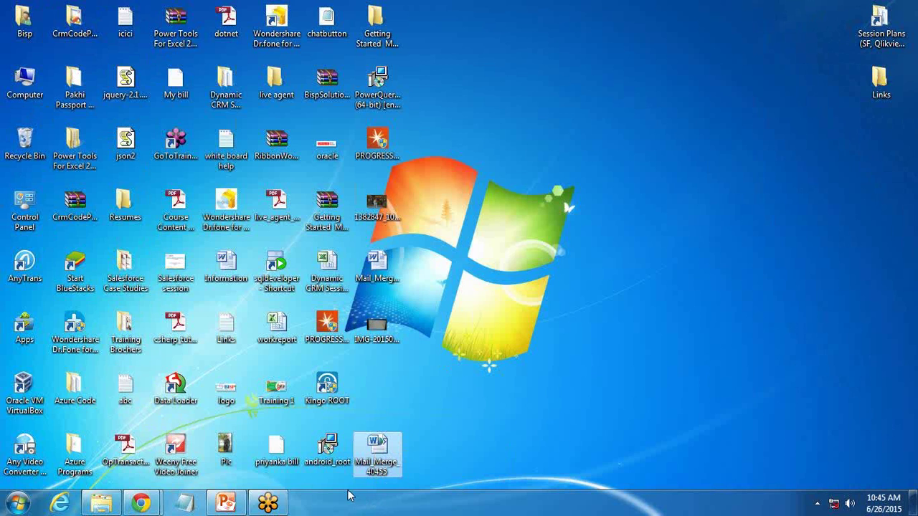
mouse_move(141, 504)
left_click(86, 433)
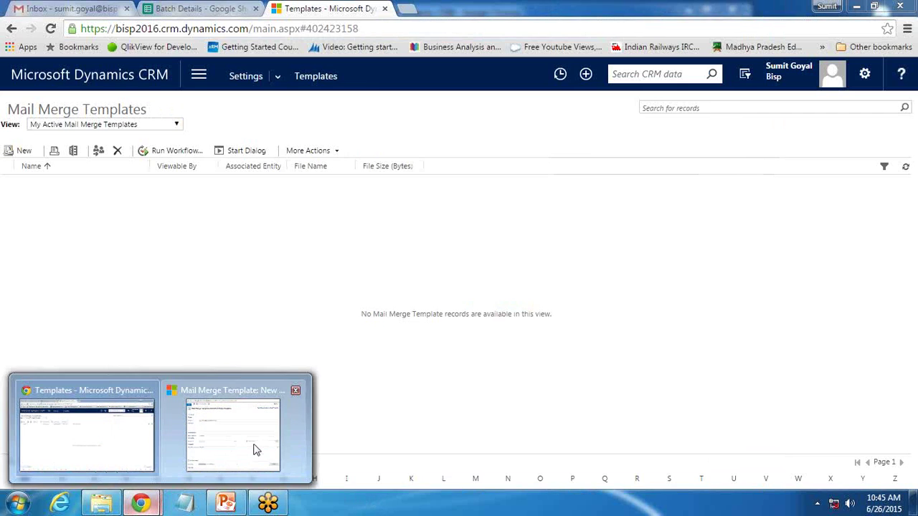
left_click(256, 450)
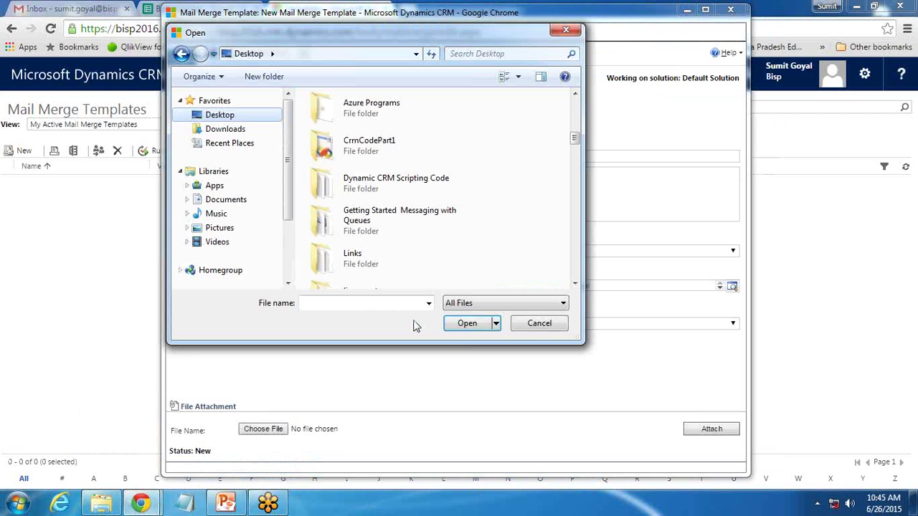
scroll(360, 163, "down", 3)
left_click(357, 150)
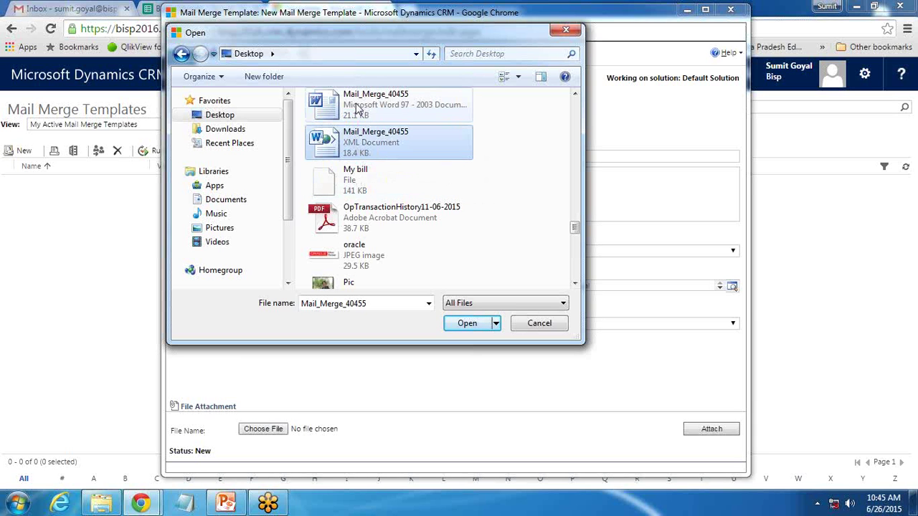
left_click(468, 324)
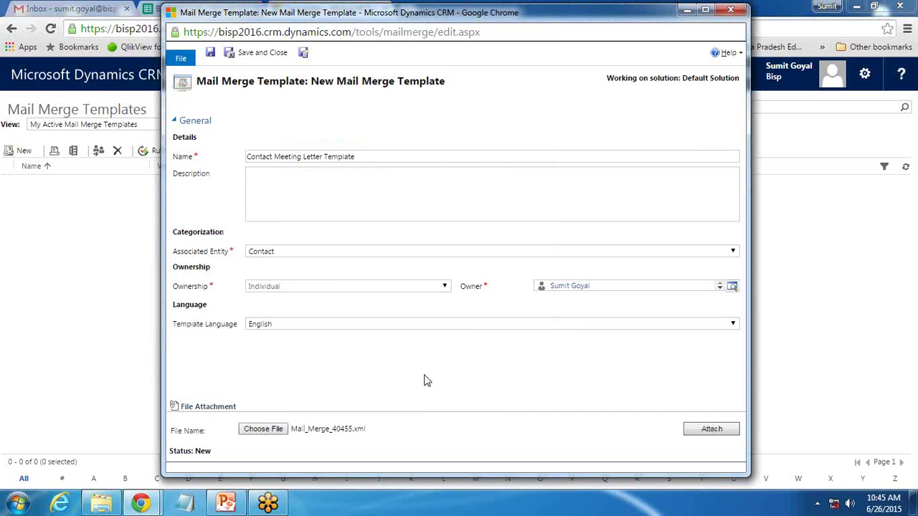
Attach Mail_Merge_40455.xml to the template after the not-attached warning, then save and close it.
left_click(246, 54)
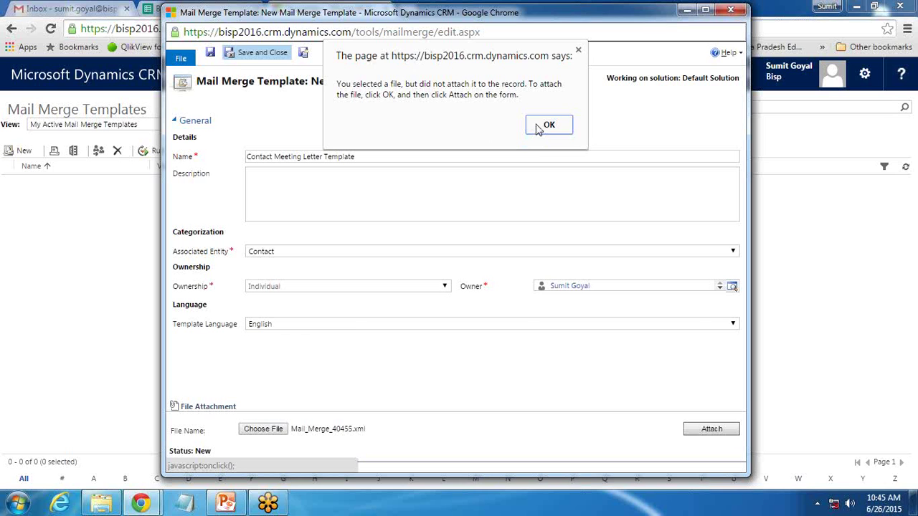
left_click(578, 50)
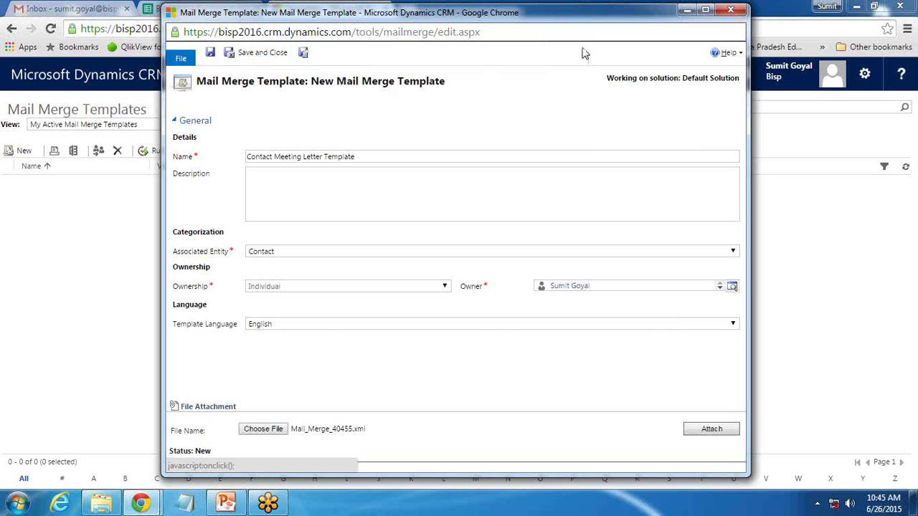
left_click(715, 433)
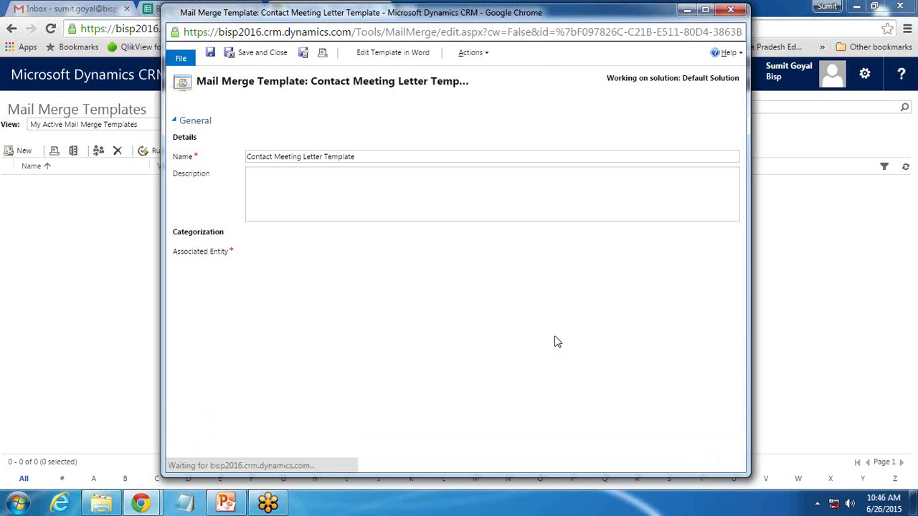
left_click(247, 52)
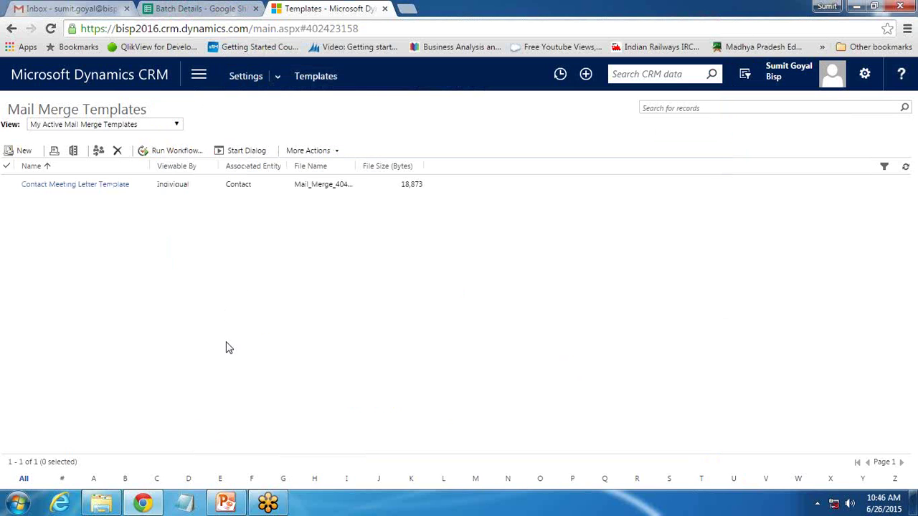
Go to Sales > Contacts and run Advanced Find on the My Active Contacts view.
left_click(199, 74)
left_click(84, 132)
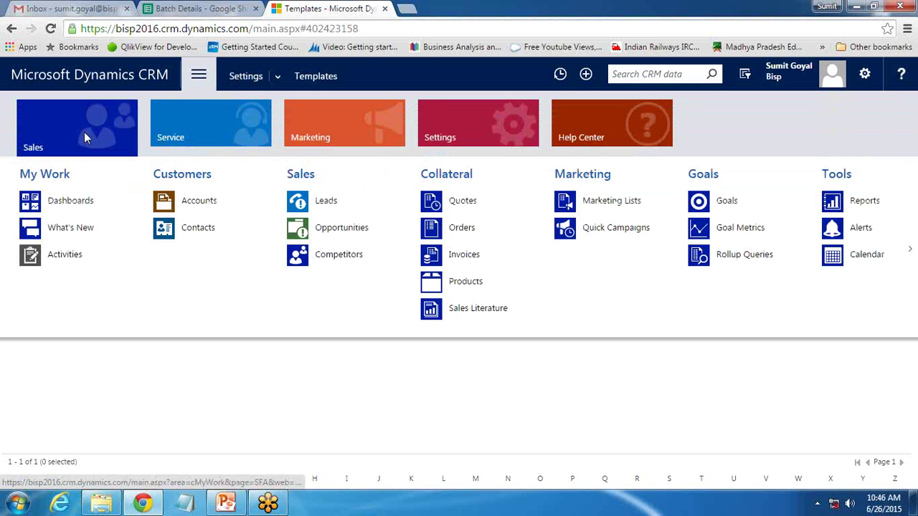
left_click(201, 230)
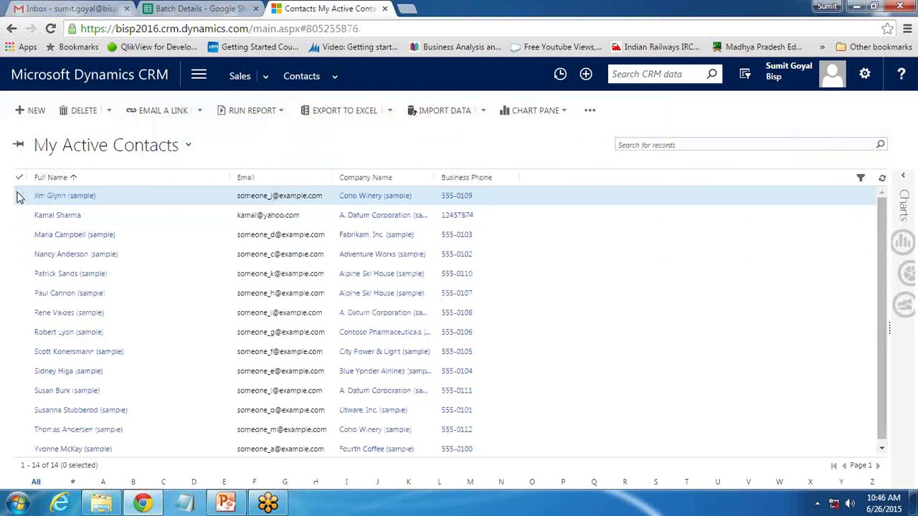
left_click(743, 76)
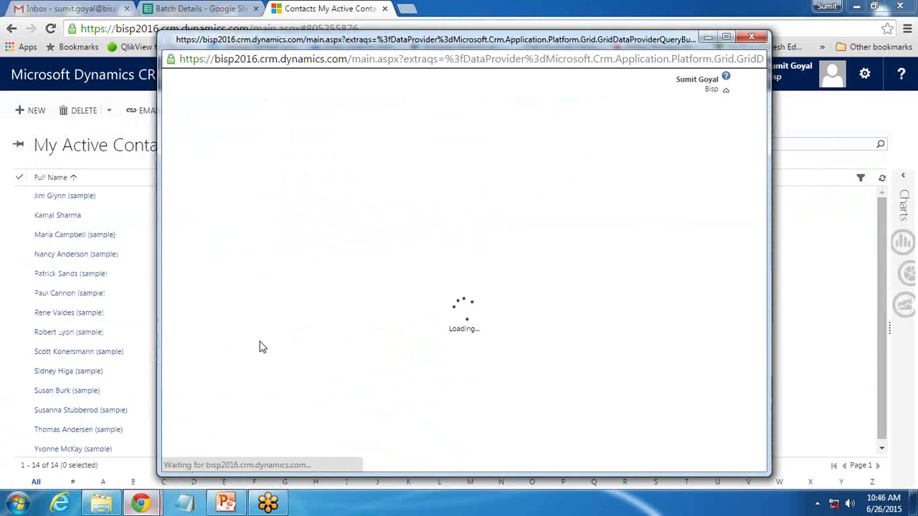
left_click_drag(298, 45, 242, 45)
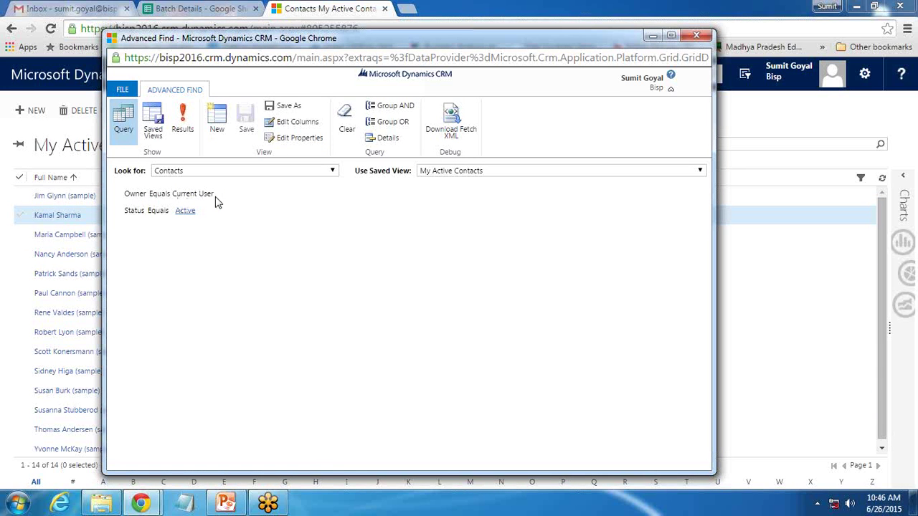
left_click(182, 126)
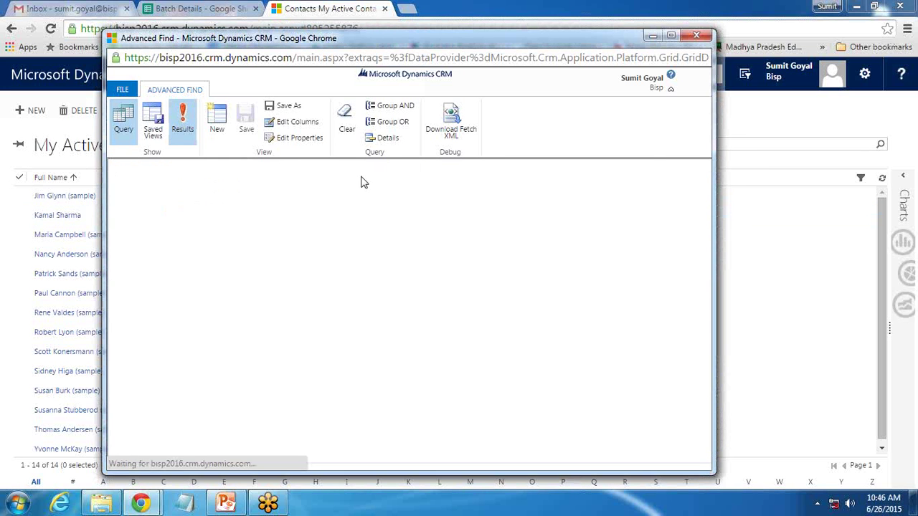
Tick the checkboxes of the first ten contacts in the Advanced Find results grid.
left_click(121, 193)
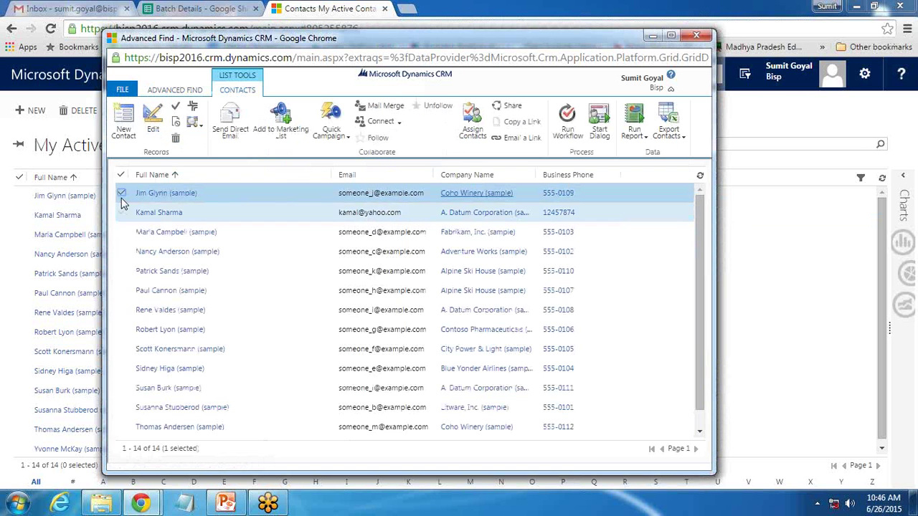
left_click(121, 212)
left_click(121, 232)
left_click(121, 251)
left_click(121, 271)
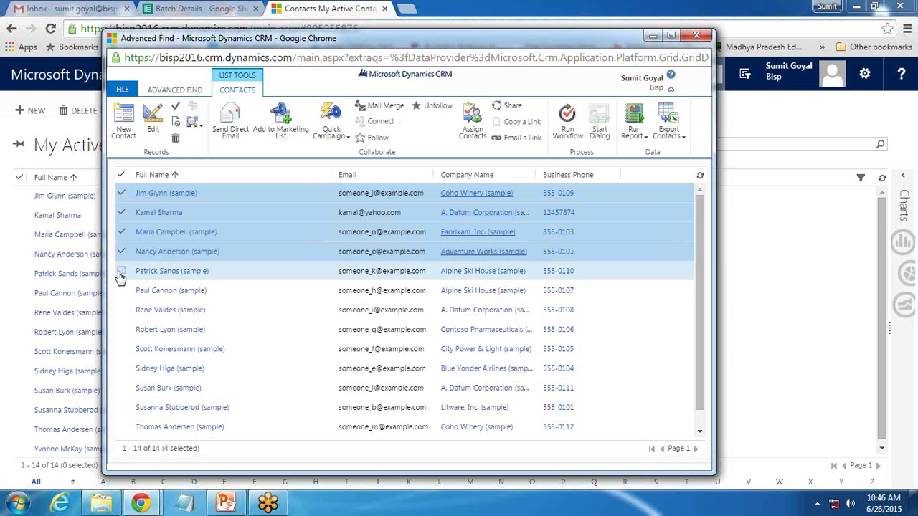
left_click(121, 291)
left_click(121, 310)
left_click(121, 330)
left_click(121, 348)
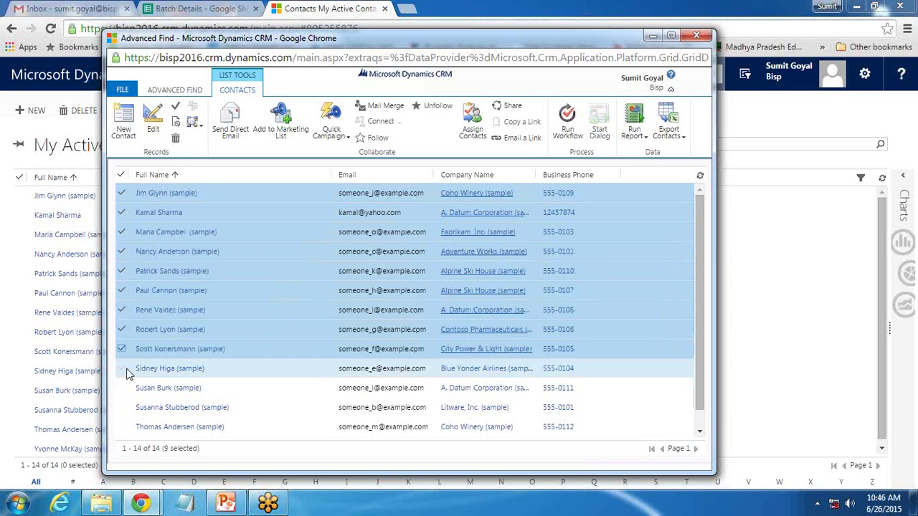
left_click(121, 368)
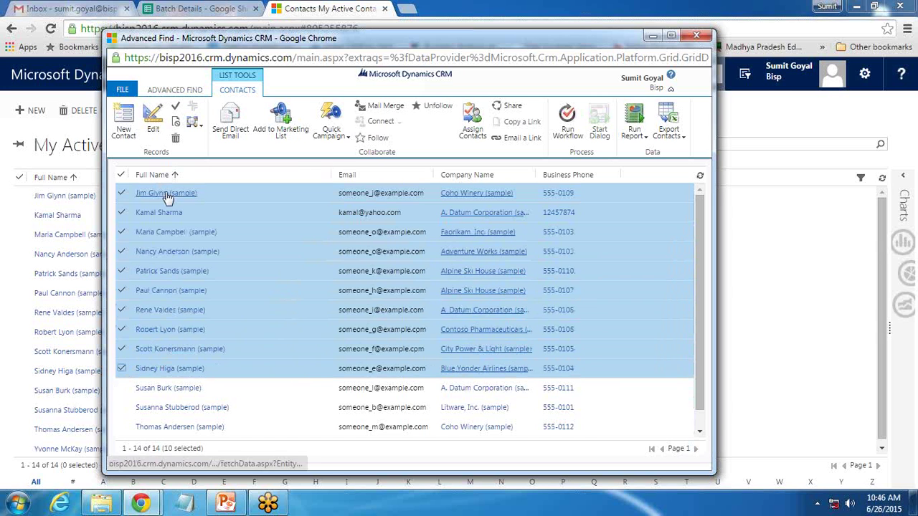
Start a mail merge for the selected contacts using the personal Contact Meeting Letter Template.
left_click(378, 108)
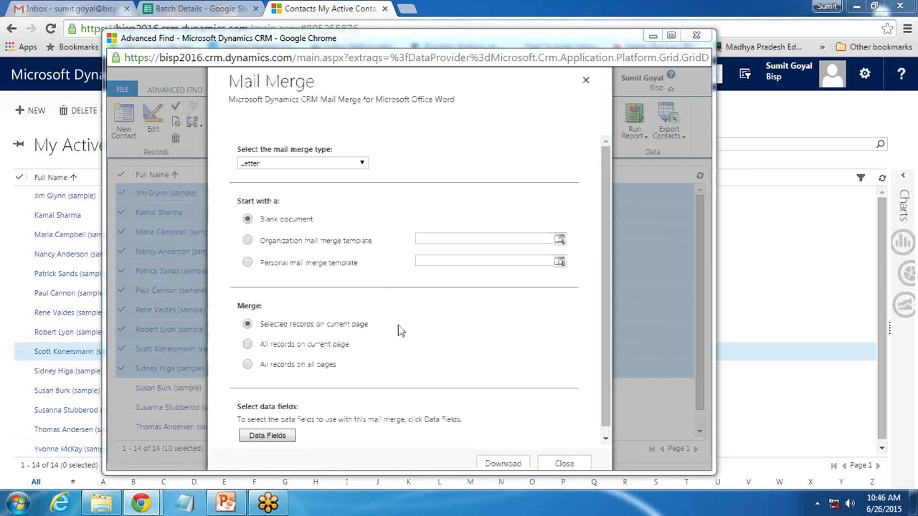
left_click(247, 240)
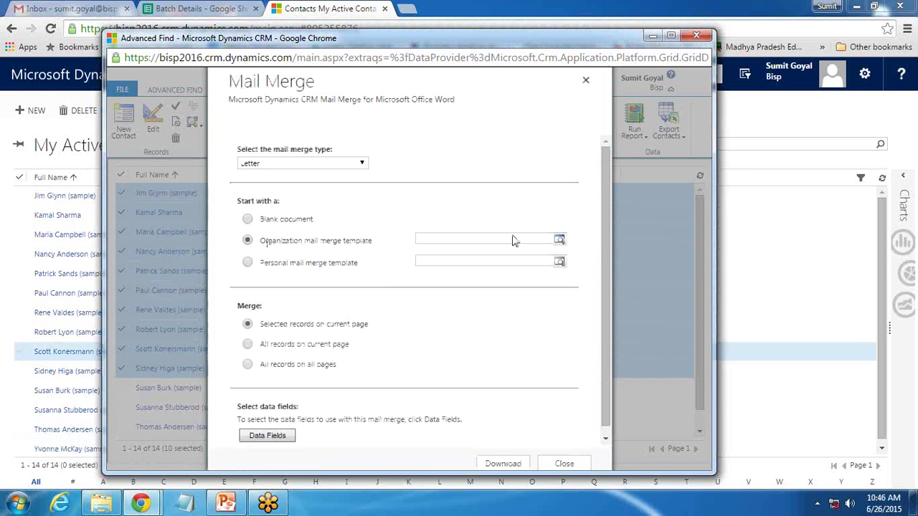
left_click(559, 241)
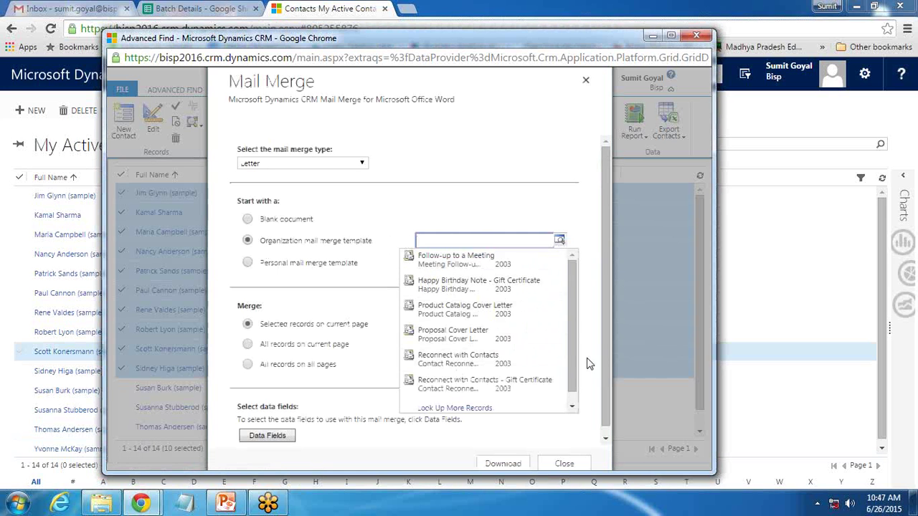
left_click_drag(573, 337, 574, 352)
scroll(572, 344, "up", 1)
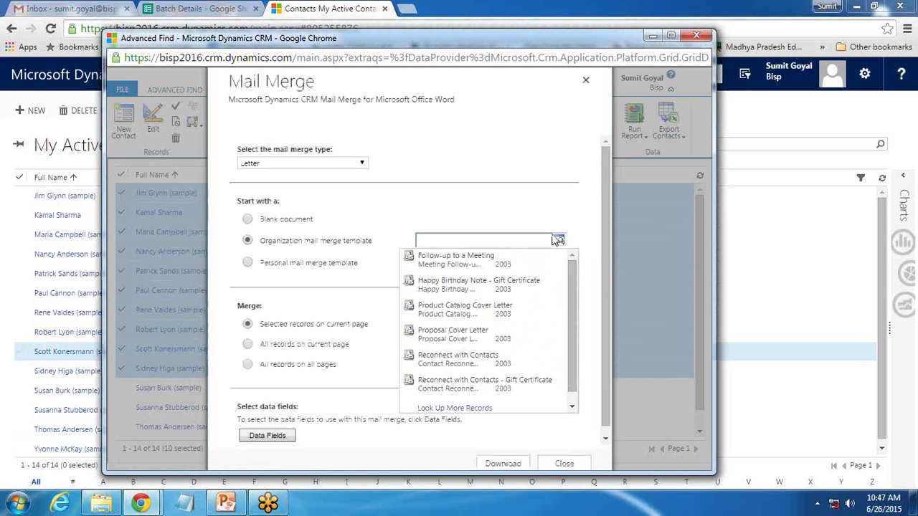
left_click(550, 208)
left_click(247, 264)
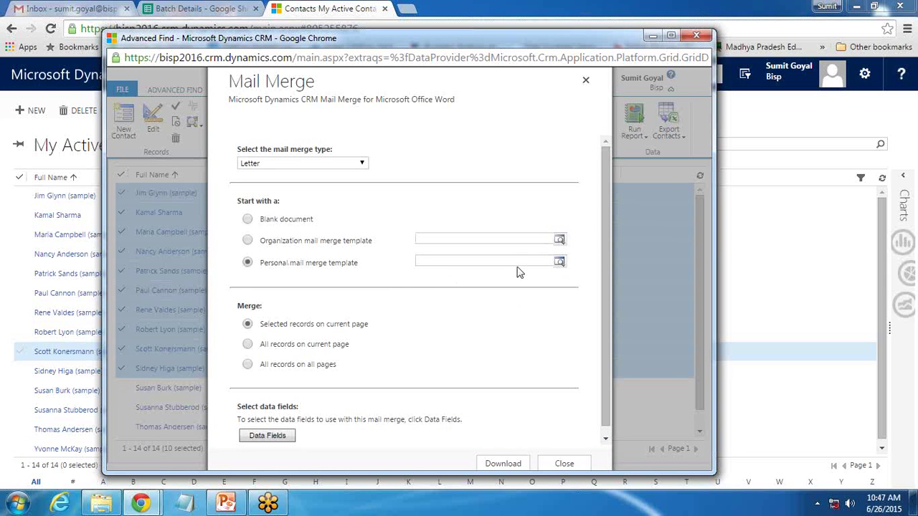
left_click(559, 263)
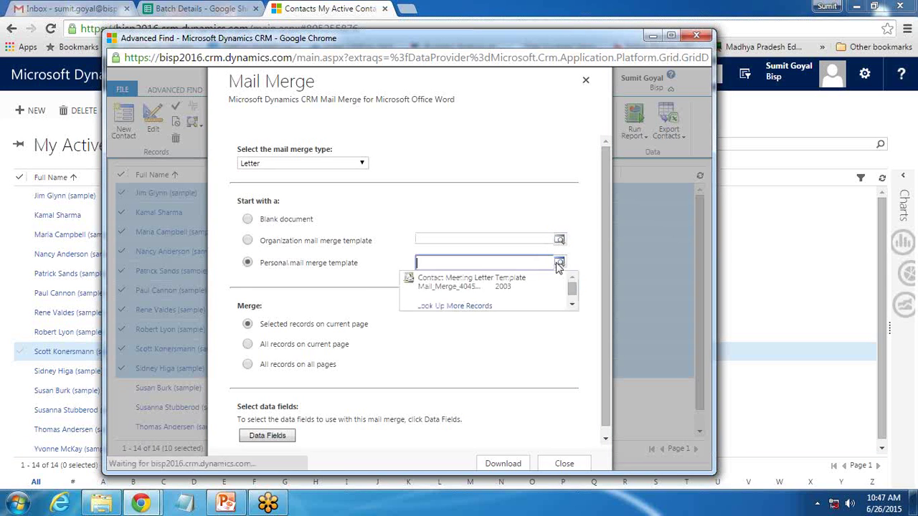
left_click(457, 282)
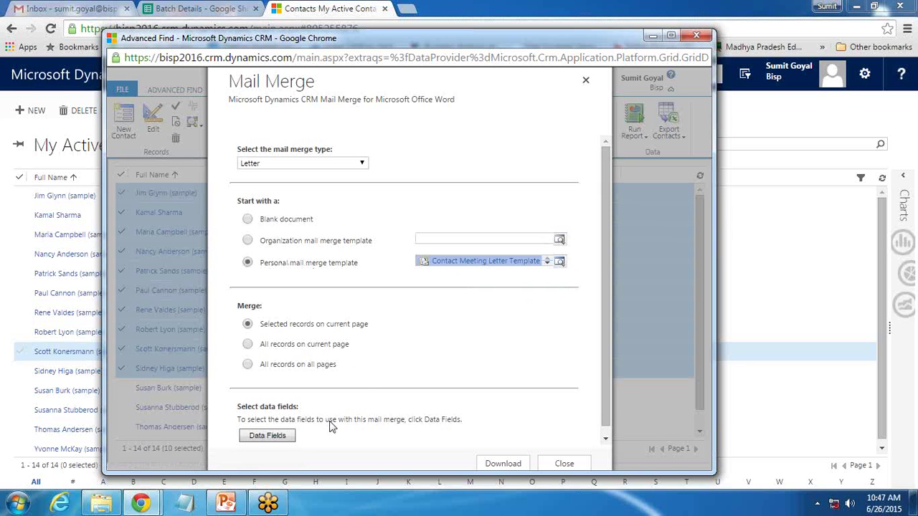
Download the merge document Mail_Merge_57764.doc and save it.
scroll(371, 366, "down", 1)
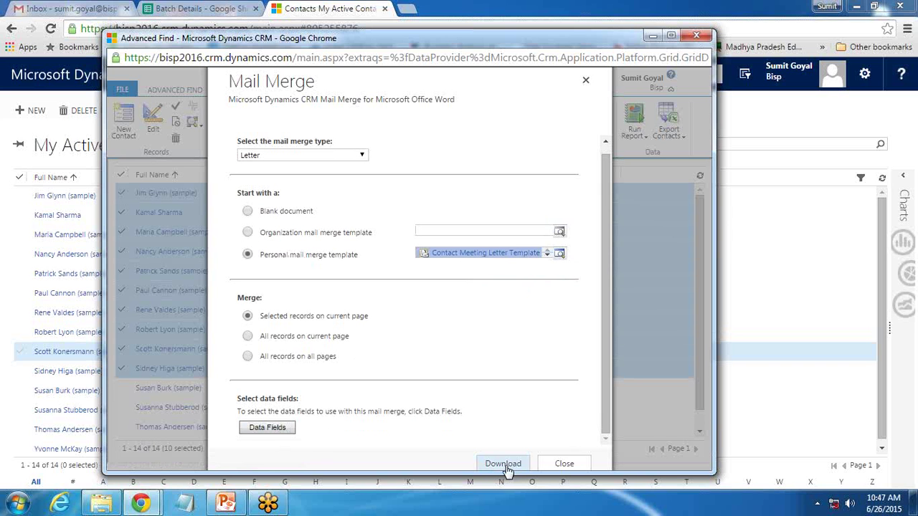
left_click(506, 464)
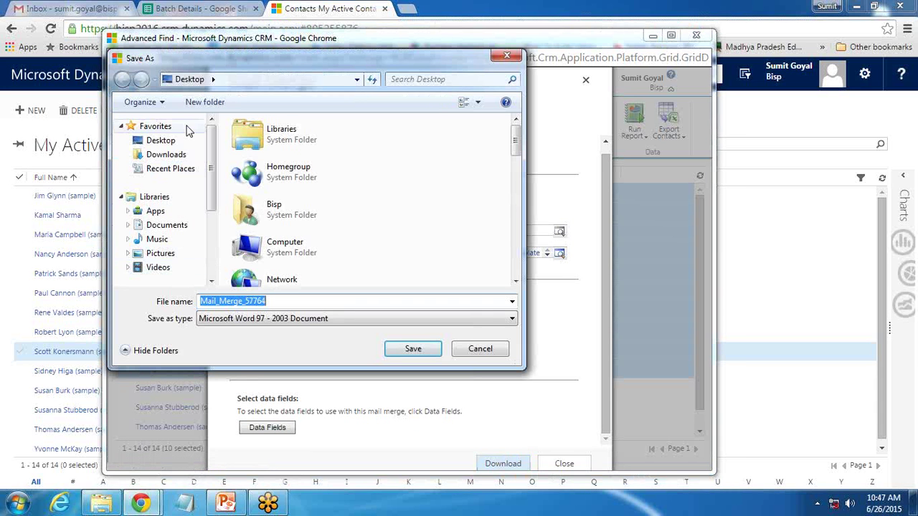
left_click(402, 353)
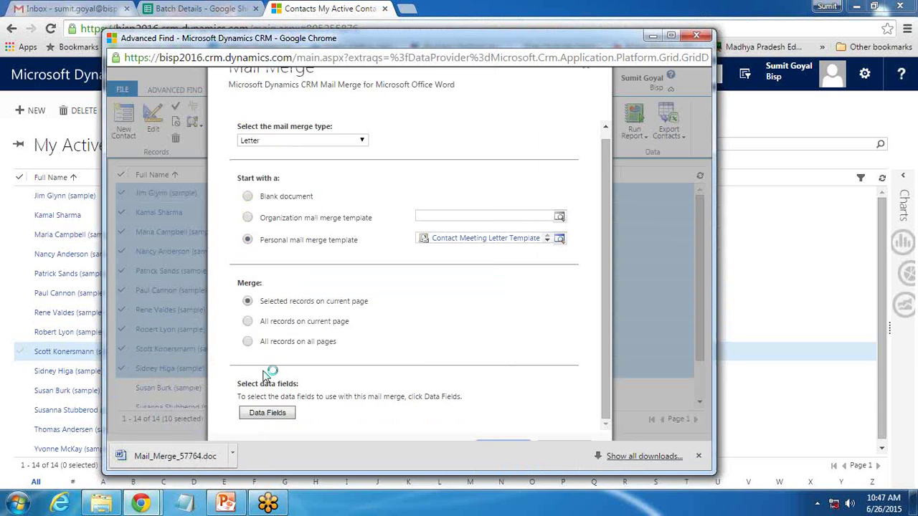
Open Mail_Merge_57764.doc in Word and accept the ten CRM contacts as merge recipients.
left_click(200, 457)
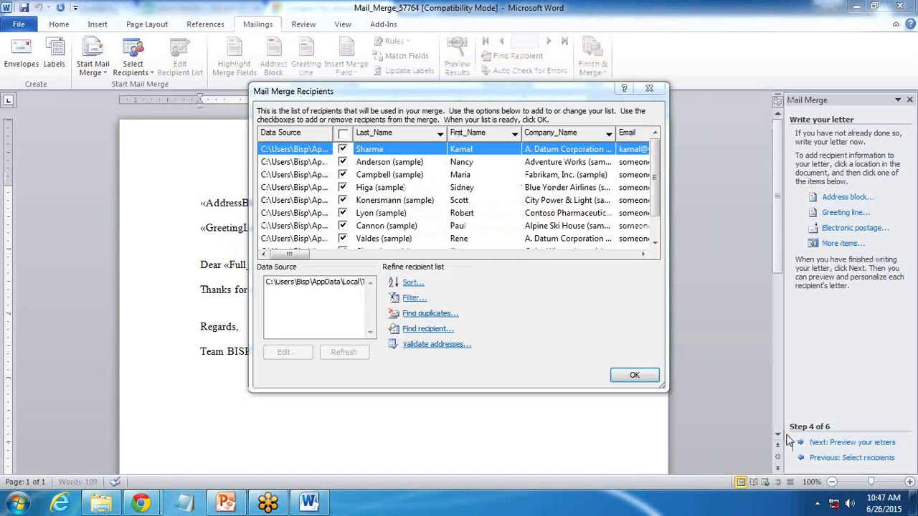
left_click_drag(572, 206, 573, 217)
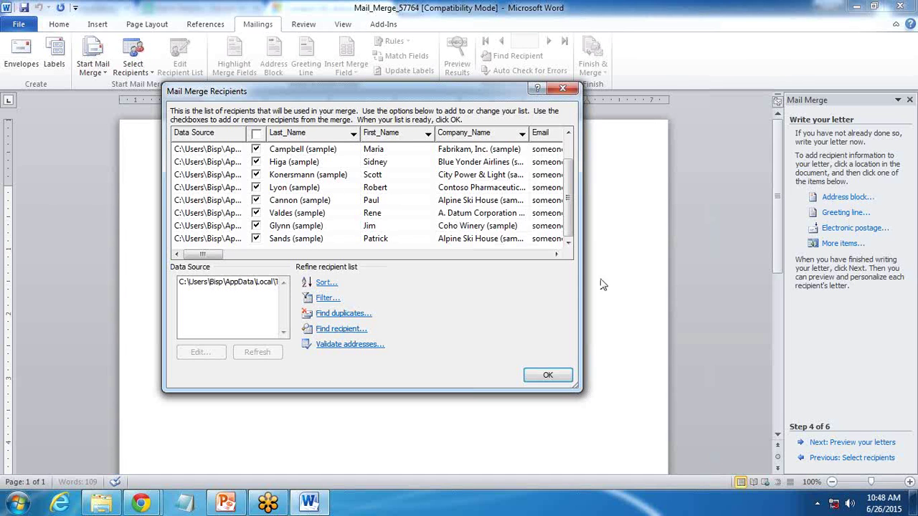
left_click(548, 378)
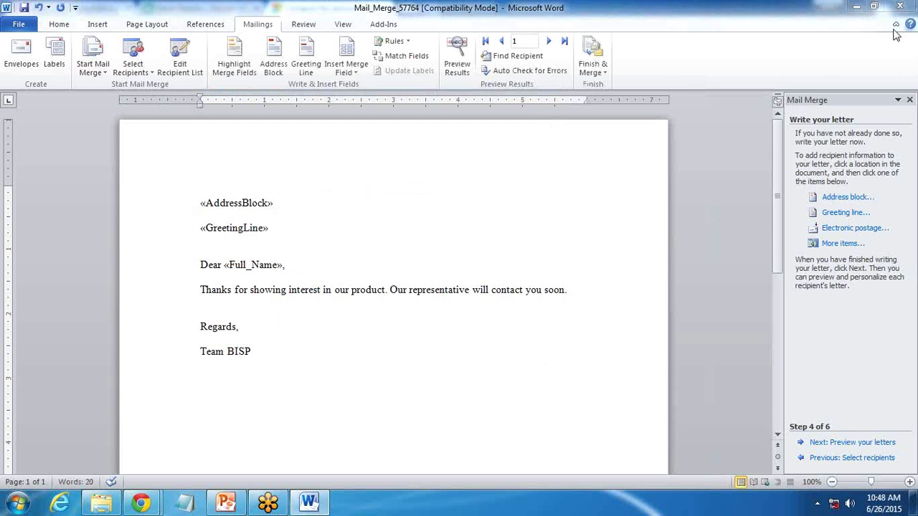
Preview the merged letters, stepping forward through the recipients and then back again.
left_click(852, 444)
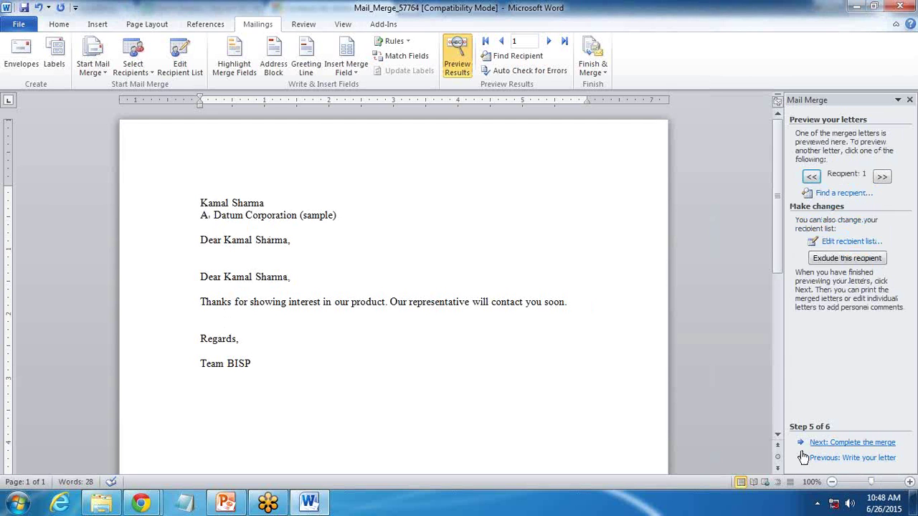
left_click(882, 177)
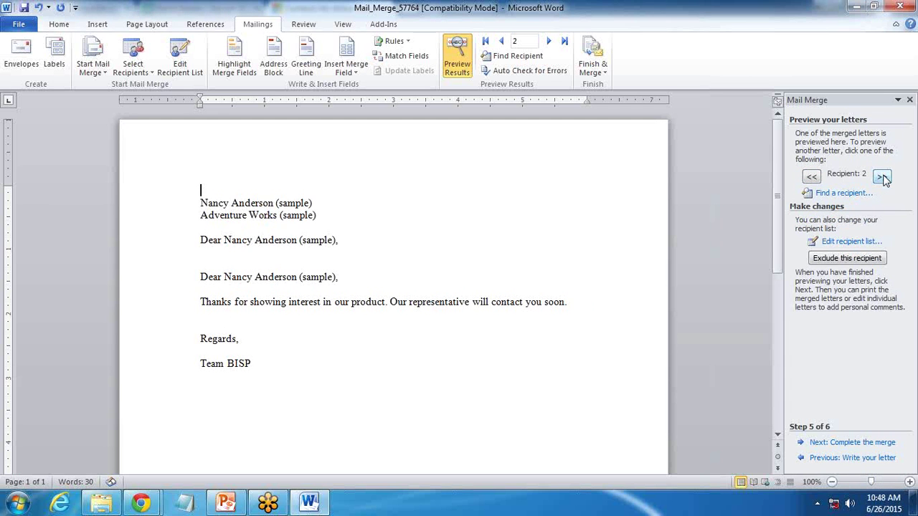
left_click(881, 177)
left_click(882, 177)
left_click(882, 177)
left_click(883, 177)
left_click(883, 177)
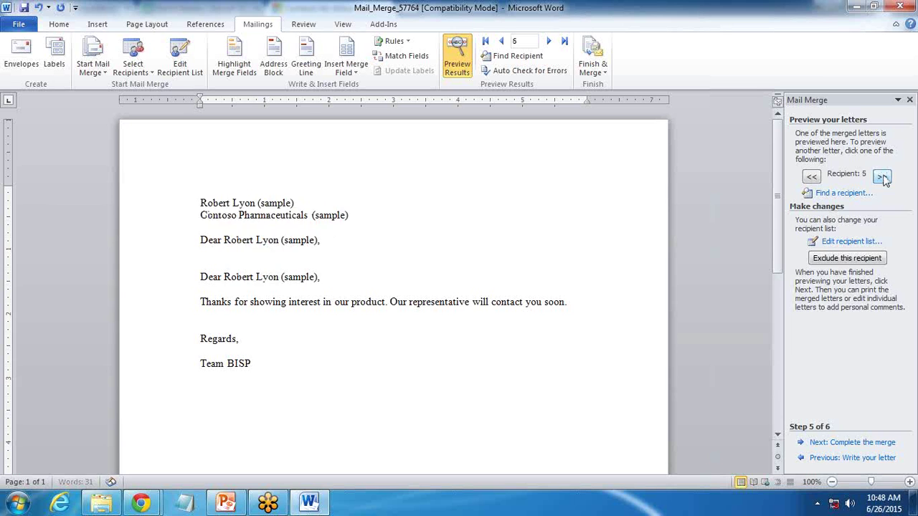
left_click(883, 177)
left_click(885, 179)
left_click(887, 179)
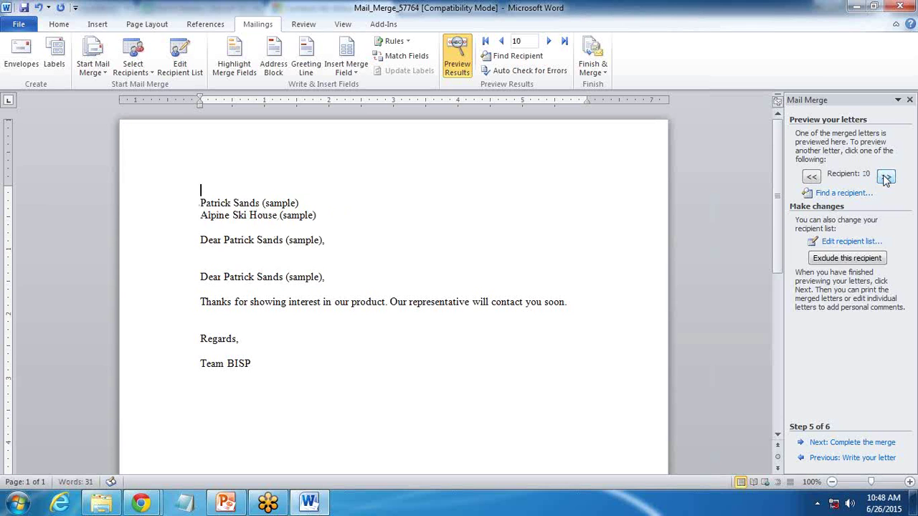
left_click(811, 178)
left_click(812, 178)
left_click(812, 177)
left_click(811, 178)
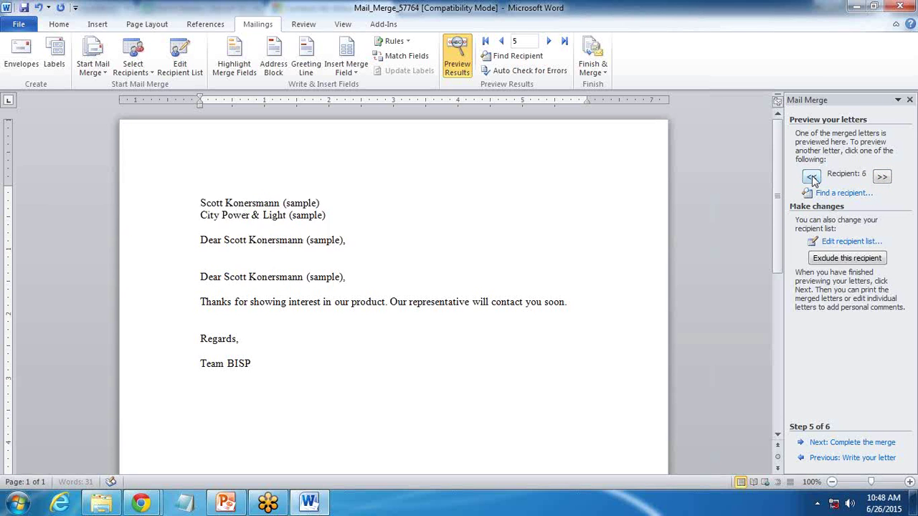
left_click(812, 178)
left_click(812, 178)
left_click(812, 178)
left_click(812, 178)
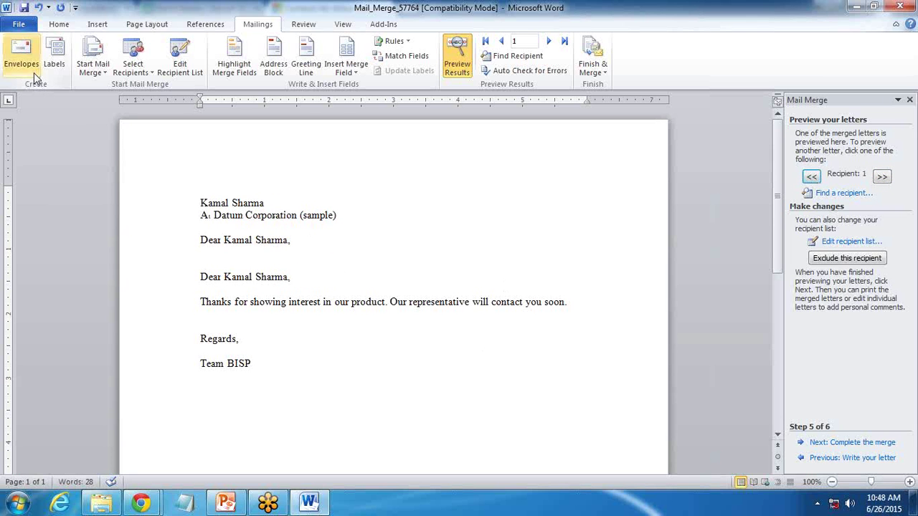
Complete the merge by printing all merged records, then switch to PowerPoint.
left_click(853, 443)
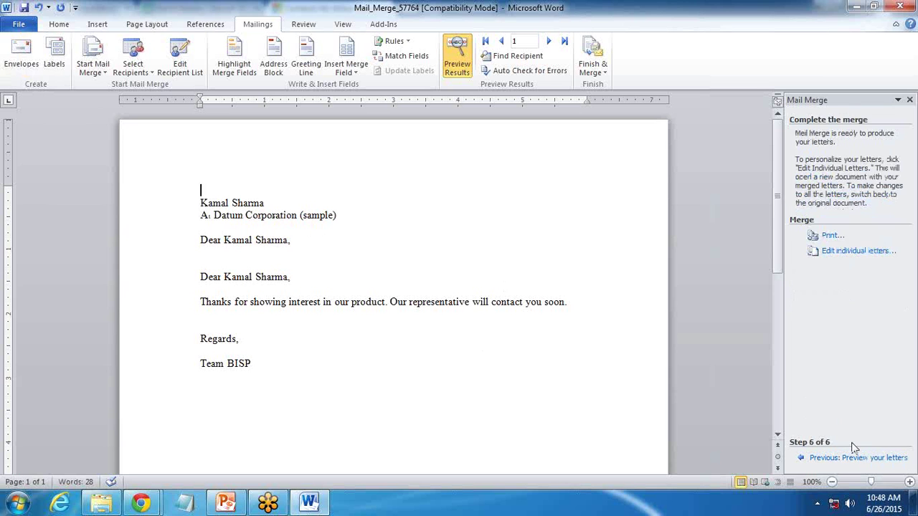
left_click(831, 237)
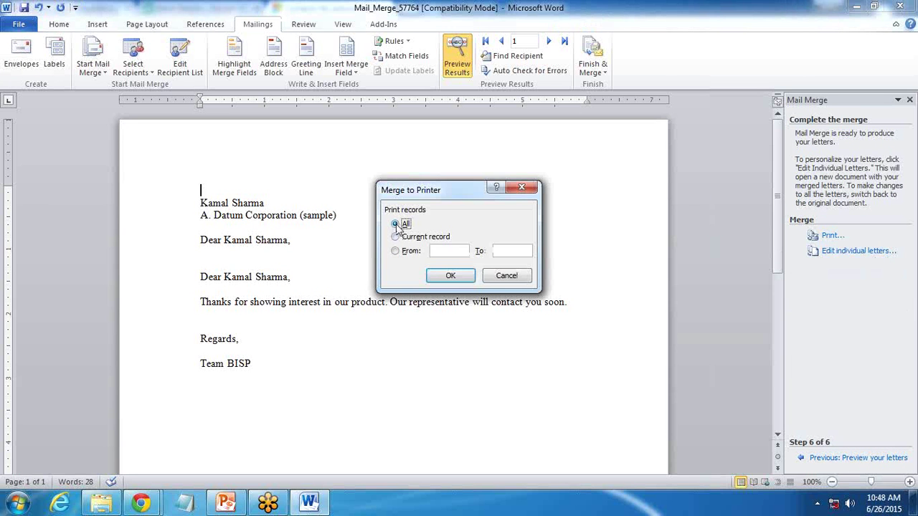
left_click(395, 251)
left_click(405, 225)
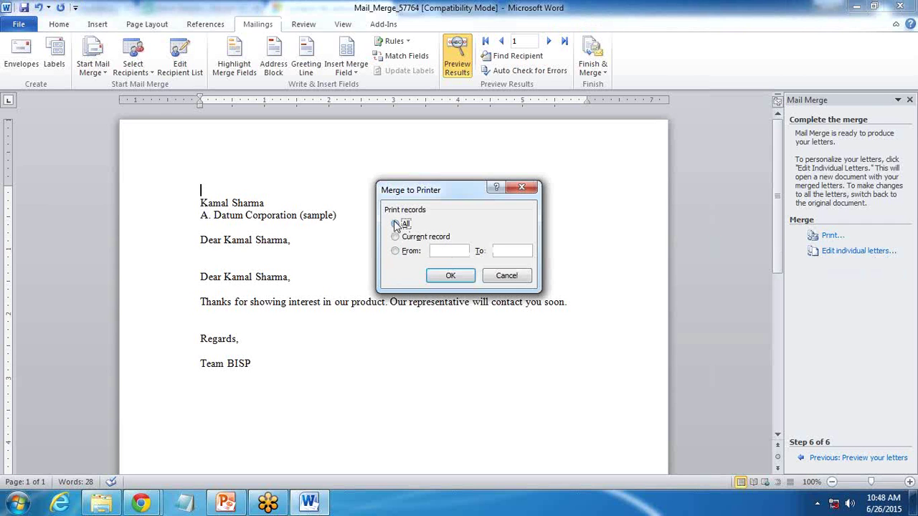
left_click(459, 279)
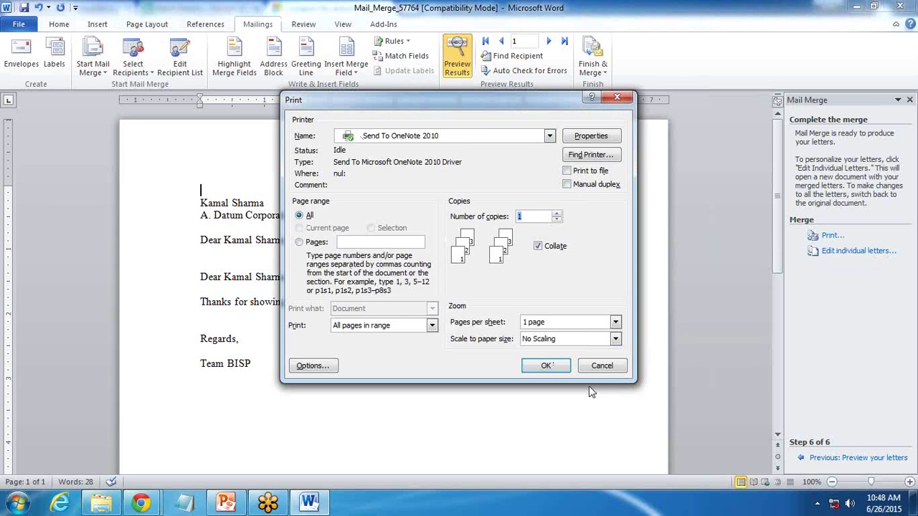
left_click(603, 370)
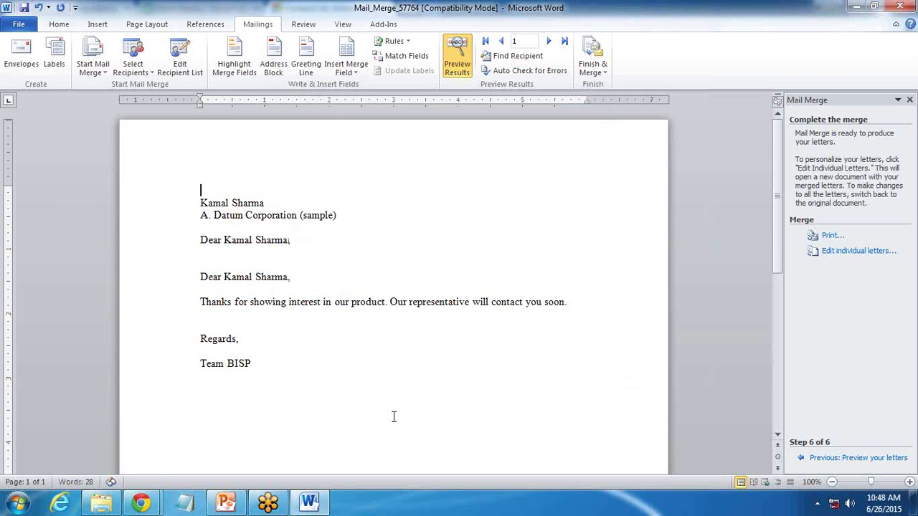
left_click(226, 502)
Run the slide show from slide 2, exit, and present it full screen again.
left_click(102, 286)
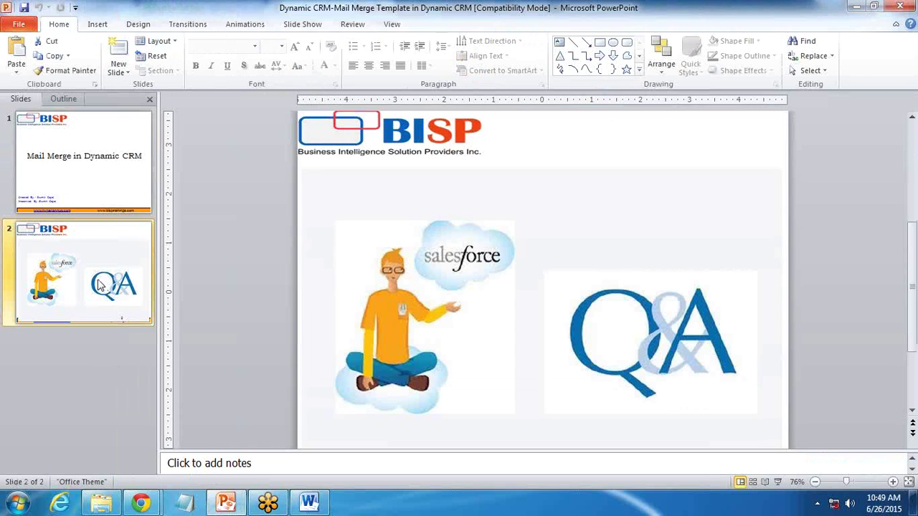
key("shift+F5")
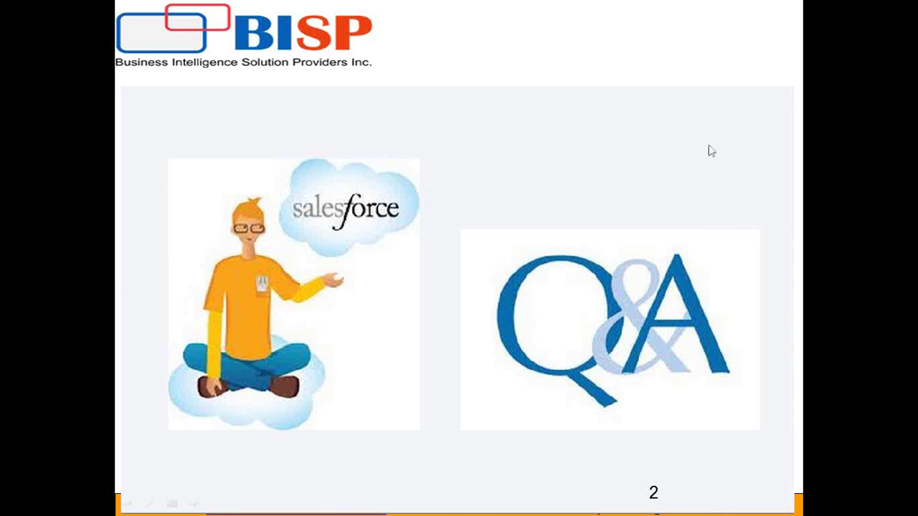
key("Escape")
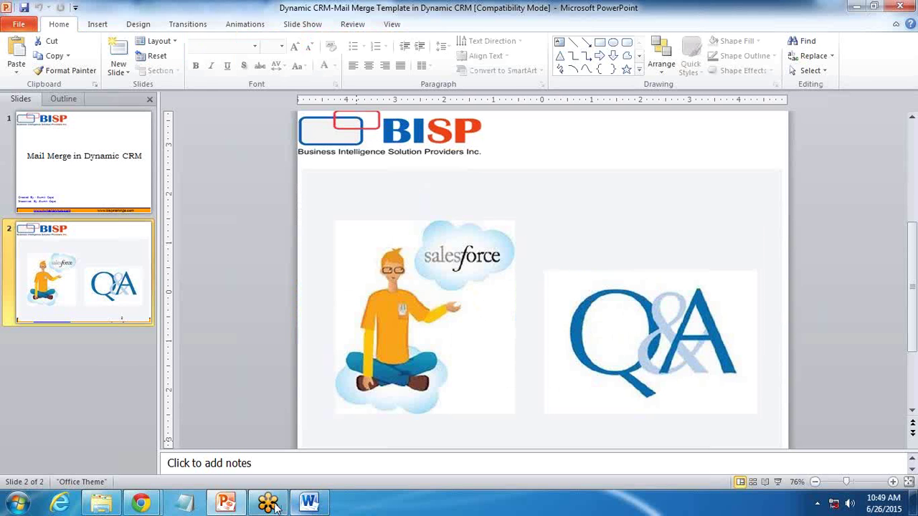
left_click(777, 482)
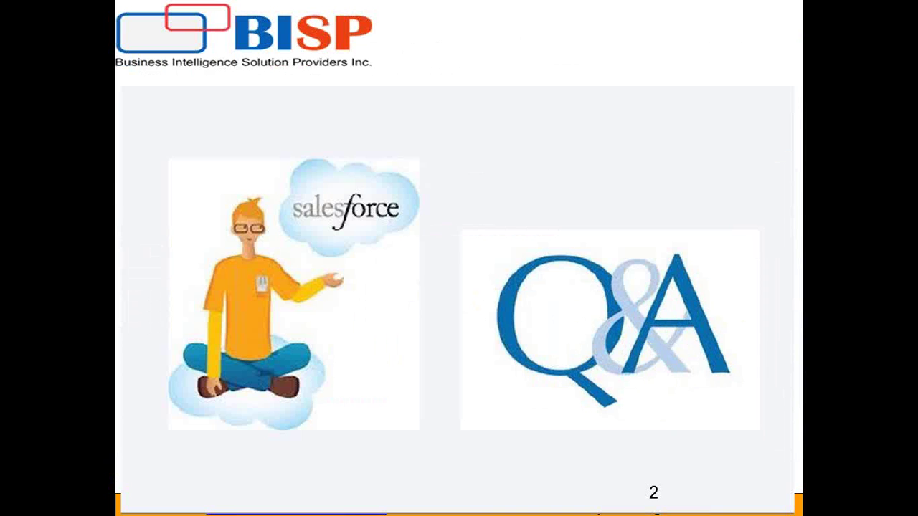